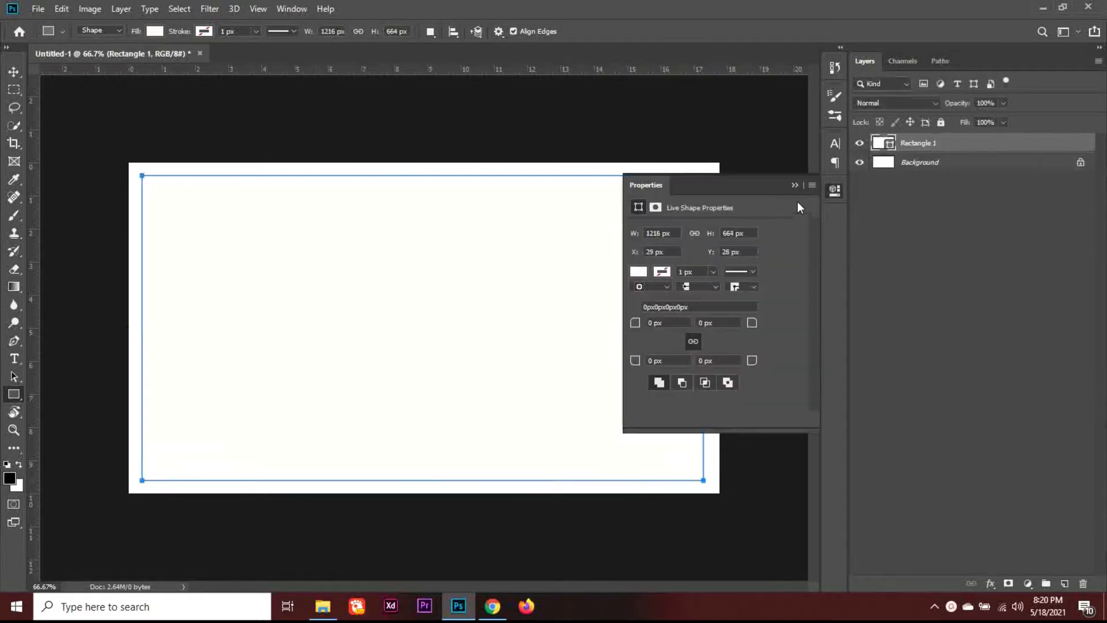
Place the chair photo from the Creative Furniture Shop Website folder above Rectangle 1 and clip it to that rectangle
left_click(14, 73)
left_click(323, 605)
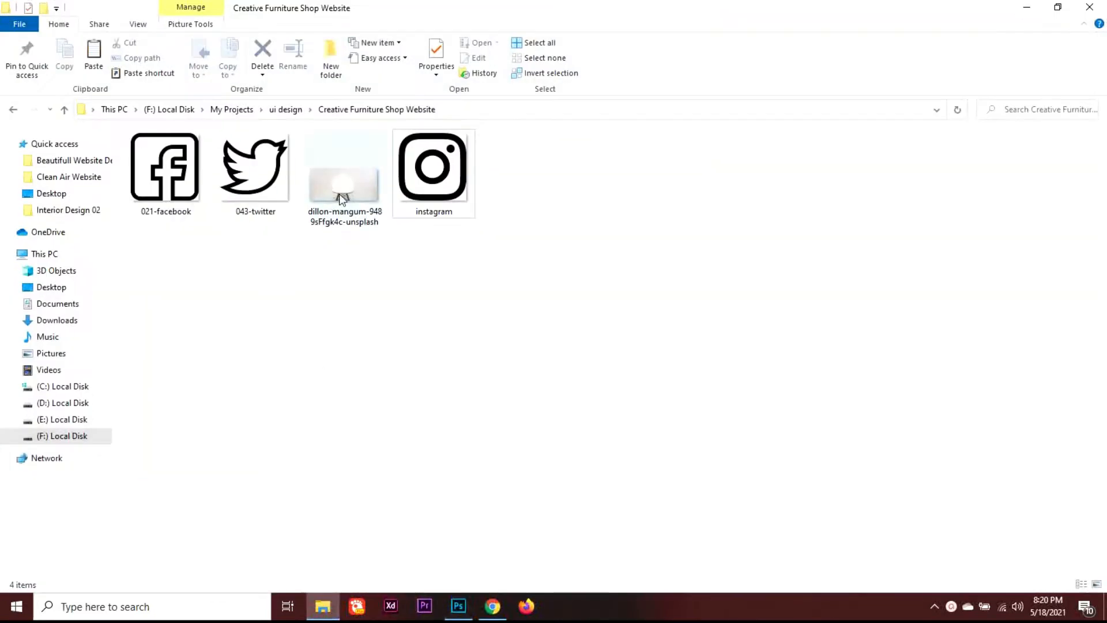
left_click_drag(341, 196, 760, 487)
key("Return")
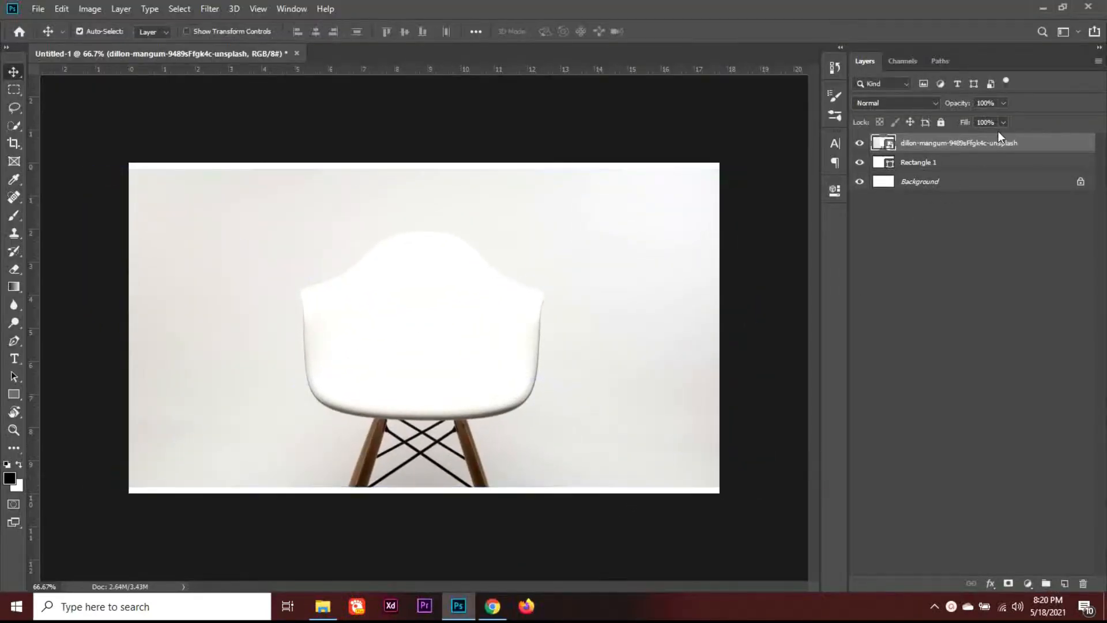
right_click(968, 231)
left_click(893, 304)
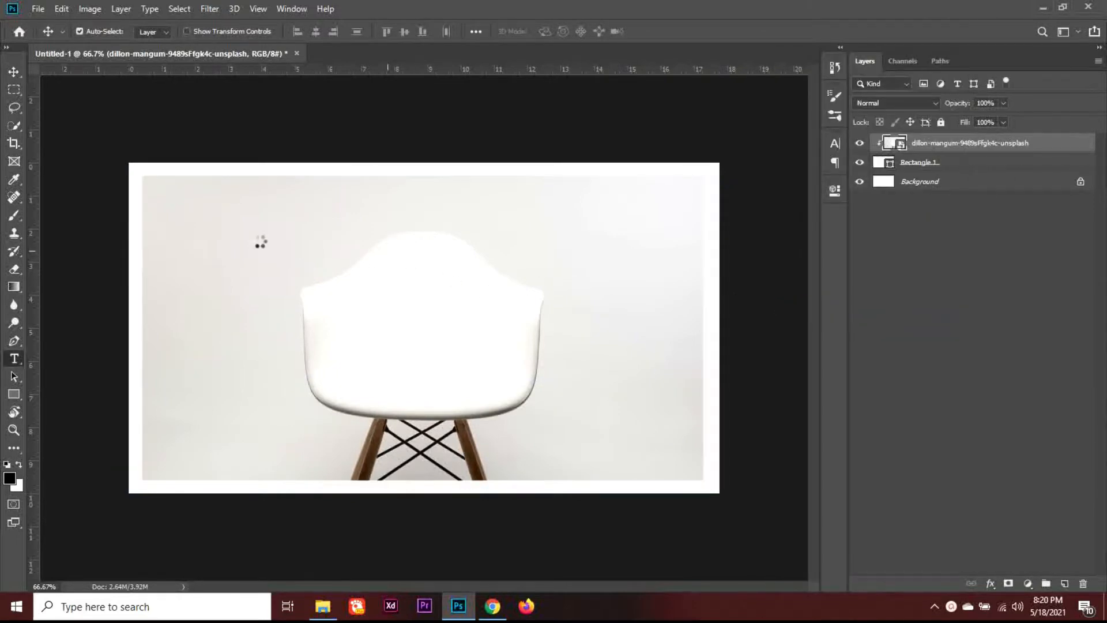
Add the text "Duplex" in black (000000) at 19 pt in the upper-left corner of the chair photo
key("t")
left_click(155, 200)
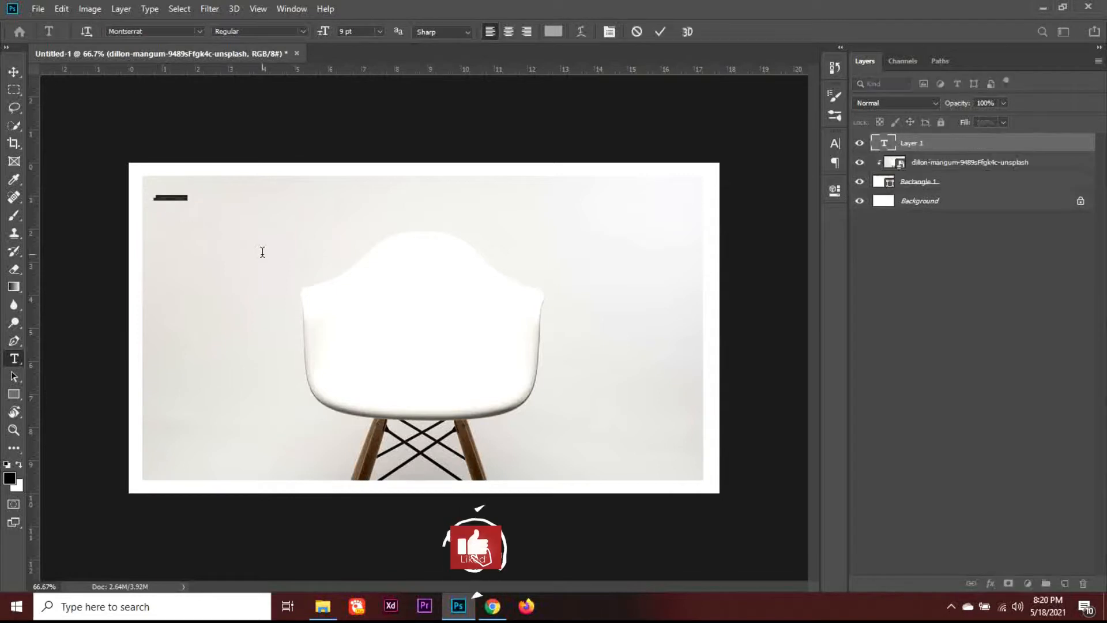
left_click(552, 32)
type("000000")
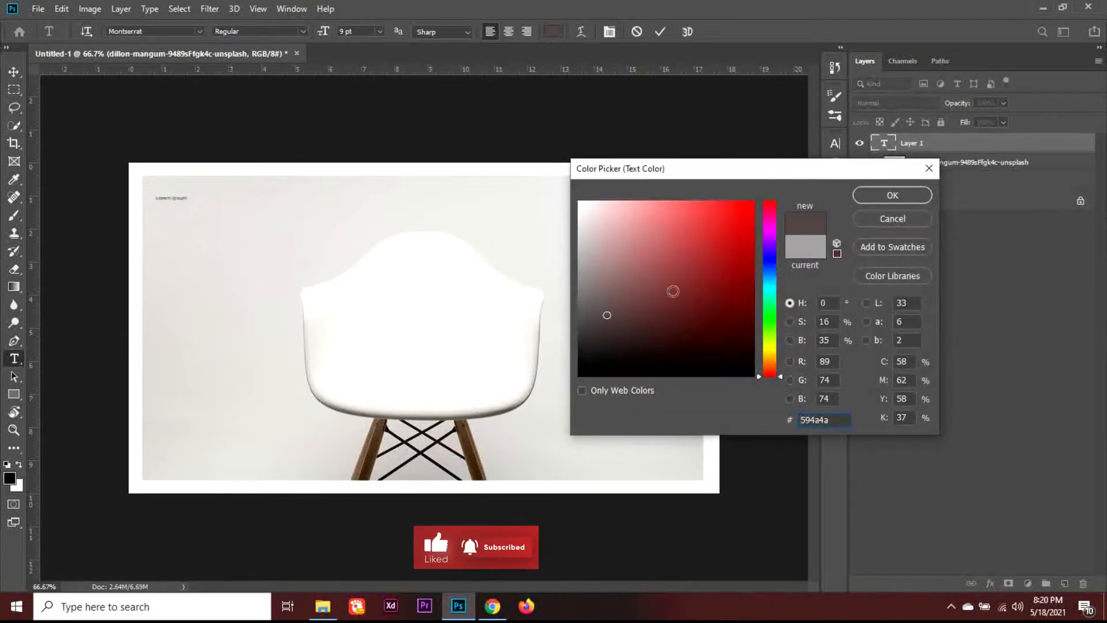
key("Return")
scroll(351, 34, "up", 10)
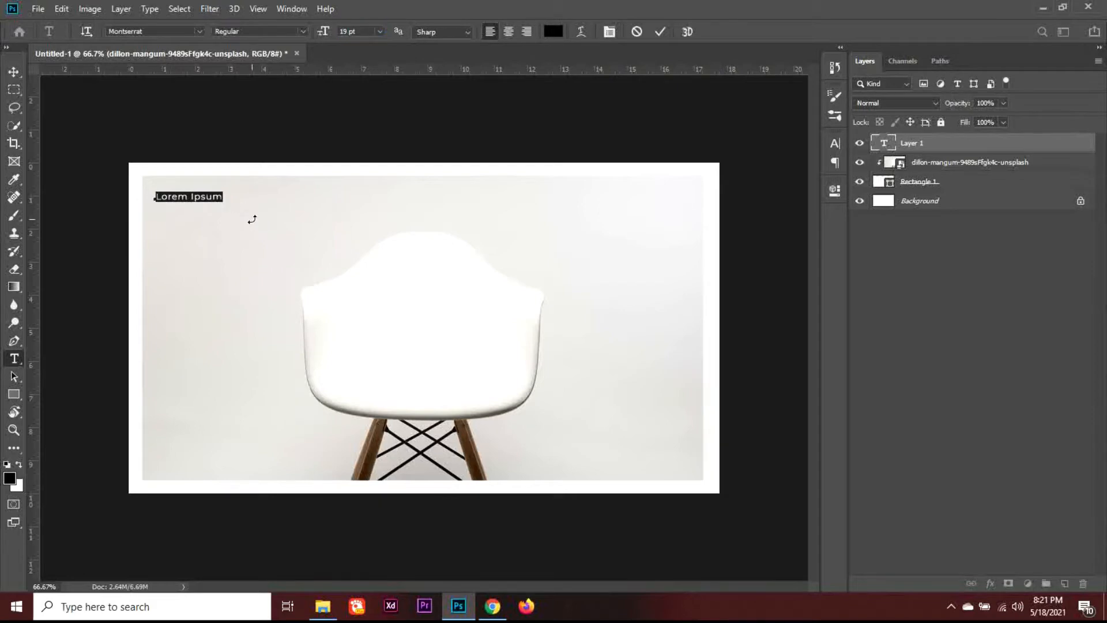
type("Duplex")
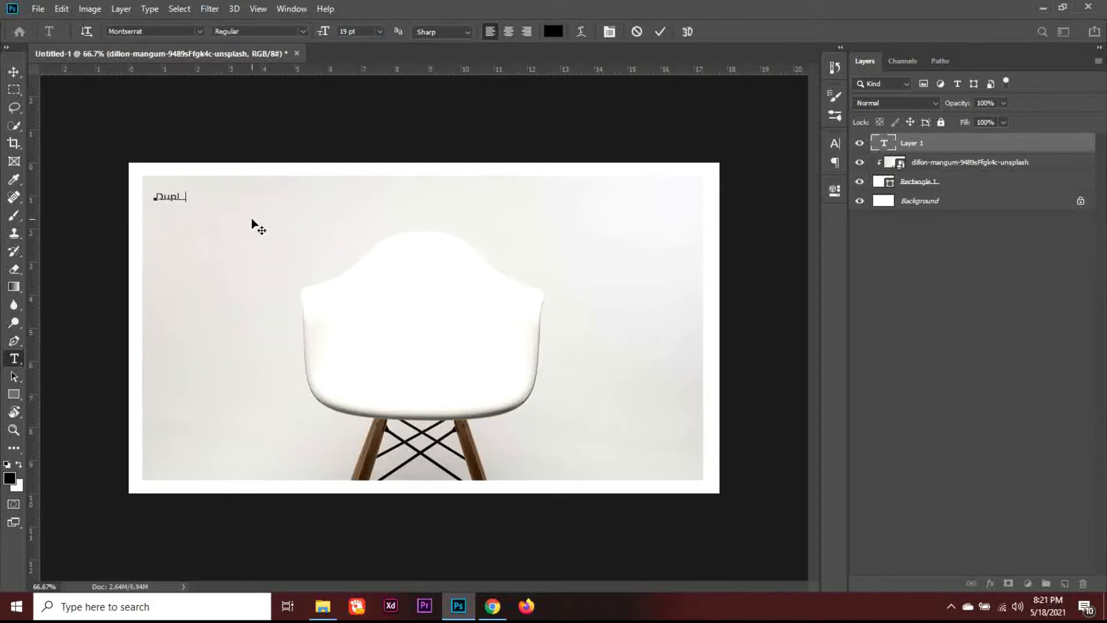
Set the Duplex logo text to Montserrat Bold at 20 pt and nudge it slightly into position
key("ctrl+a")
left_click(260, 32)
key("Down")
key("Down")
key("Down")
key("Down")
key("Down")
key("Down")
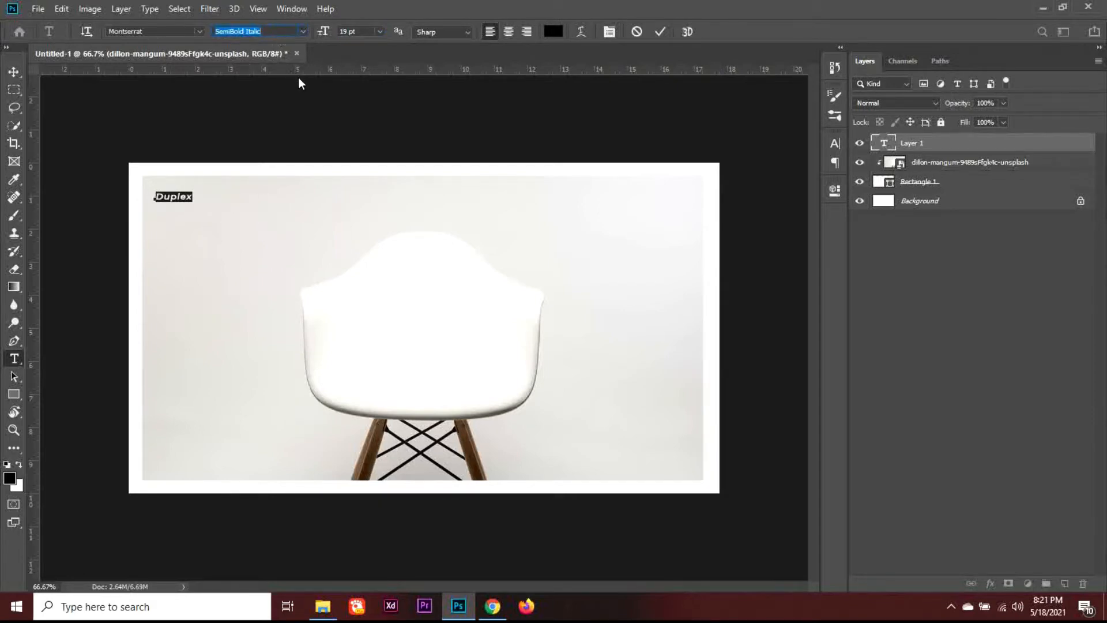
left_click(832, 147)
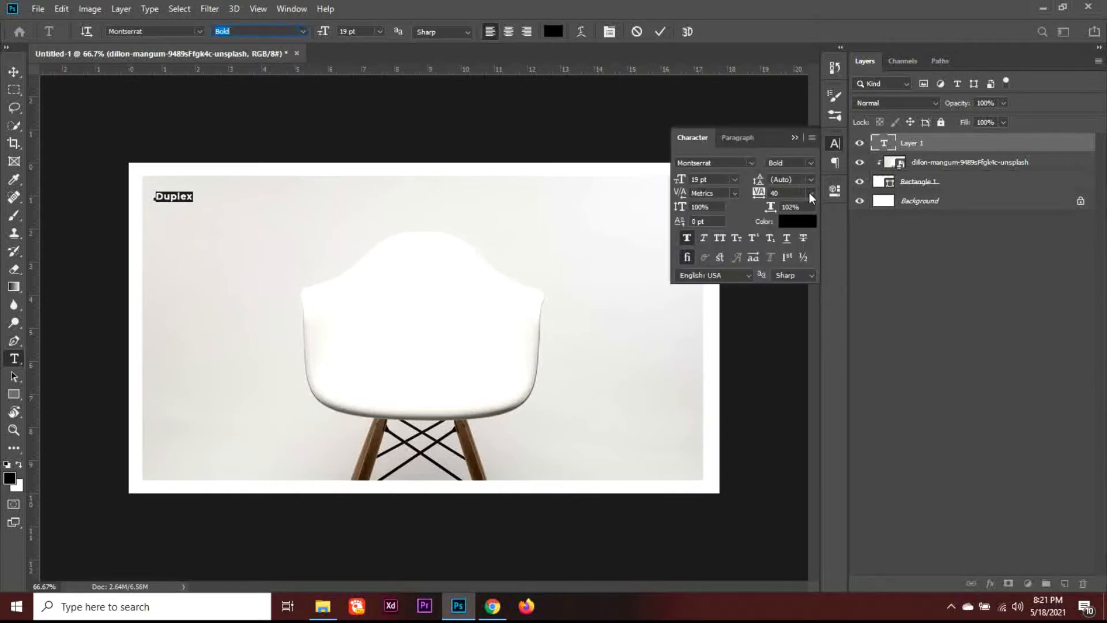
left_click(713, 181)
key("Up")
left_click(795, 138)
left_click(14, 72)
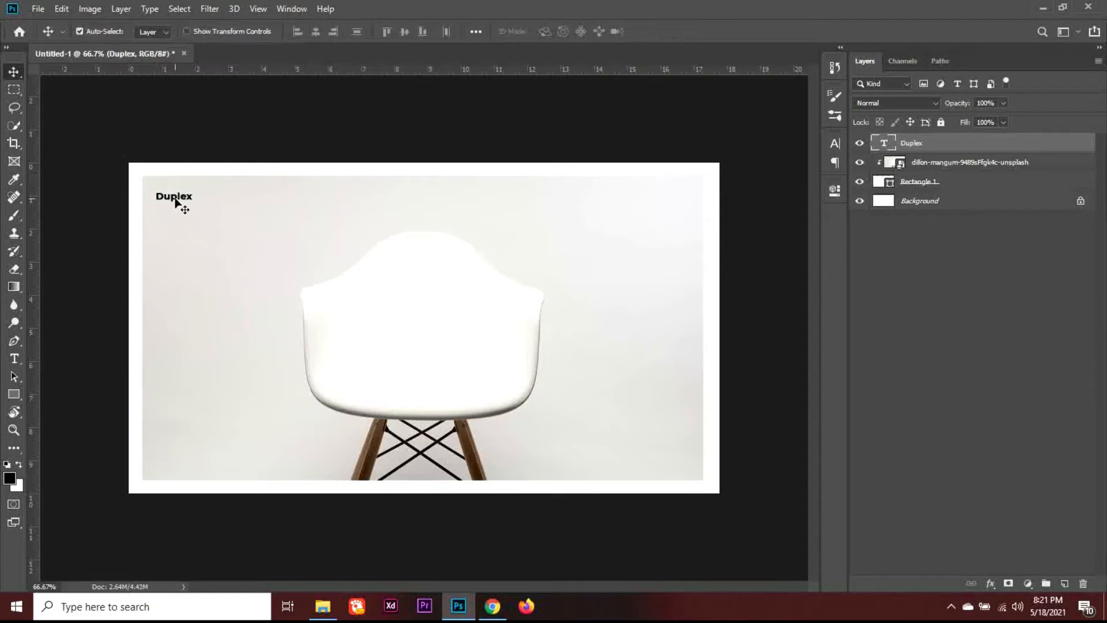
left_click_drag(178, 199, 179, 197)
Duplicate the Duplex text and move the copy horizontally to the right, above the chair's left edge
key("ctrl+j")
key("shift+Right")
key("shift+Right")
key("shift+Right")
key("shift+Right")
key("shift+Right")
key("shift+Right")
key("shift+Right")
key("shift+Right")
key("shift+Right")
key("shift+Right")
key("shift+Right")
key("shift+Right")
key("shift+Right")
key("shift+Right")
key("shift+Right")
key("shift+Right")
key("shift+Right")
key("shift+Right")
key("shift+Right")
key("shift+Right")
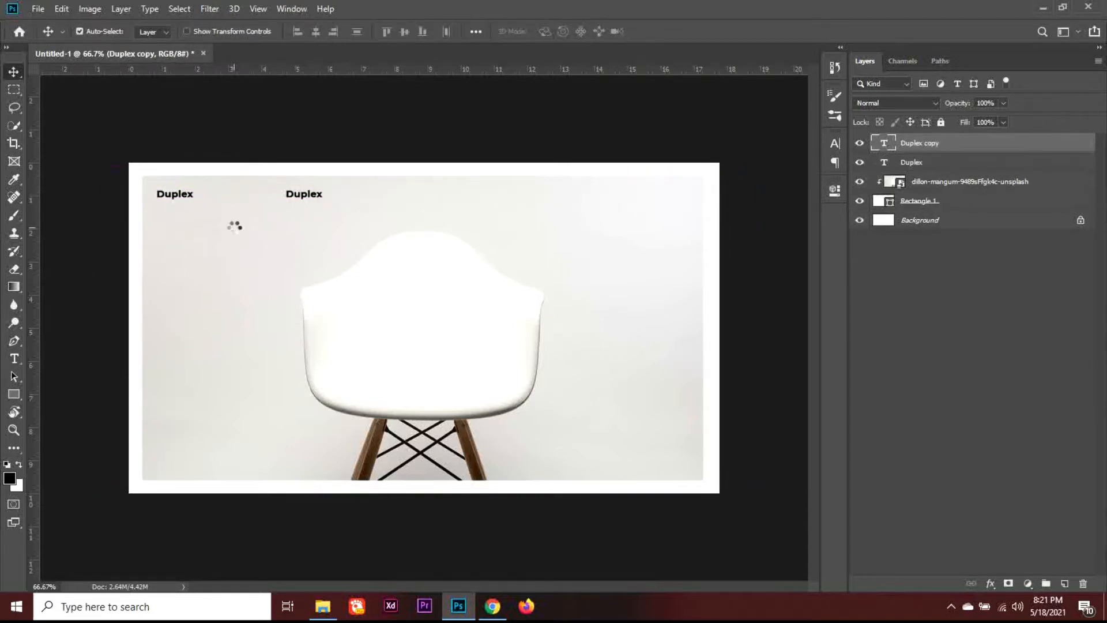
Change the copied text to "HOME" and set it to Montserrat Medium at 14 pt
double_click(305, 196)
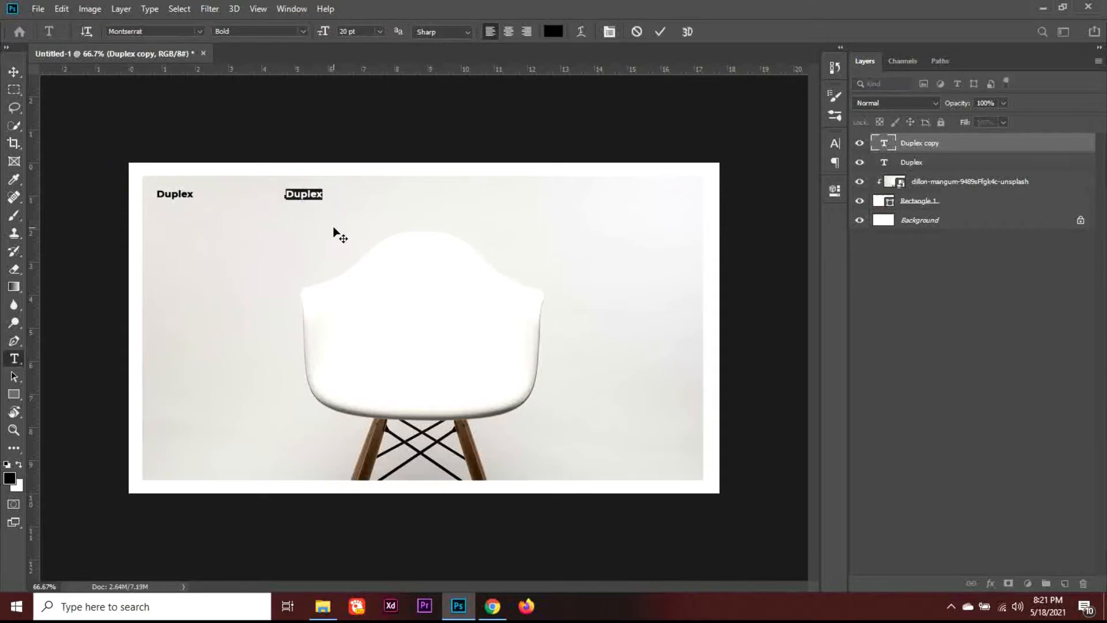
type("HOME")
key("ctrl+a")
left_click(302, 31)
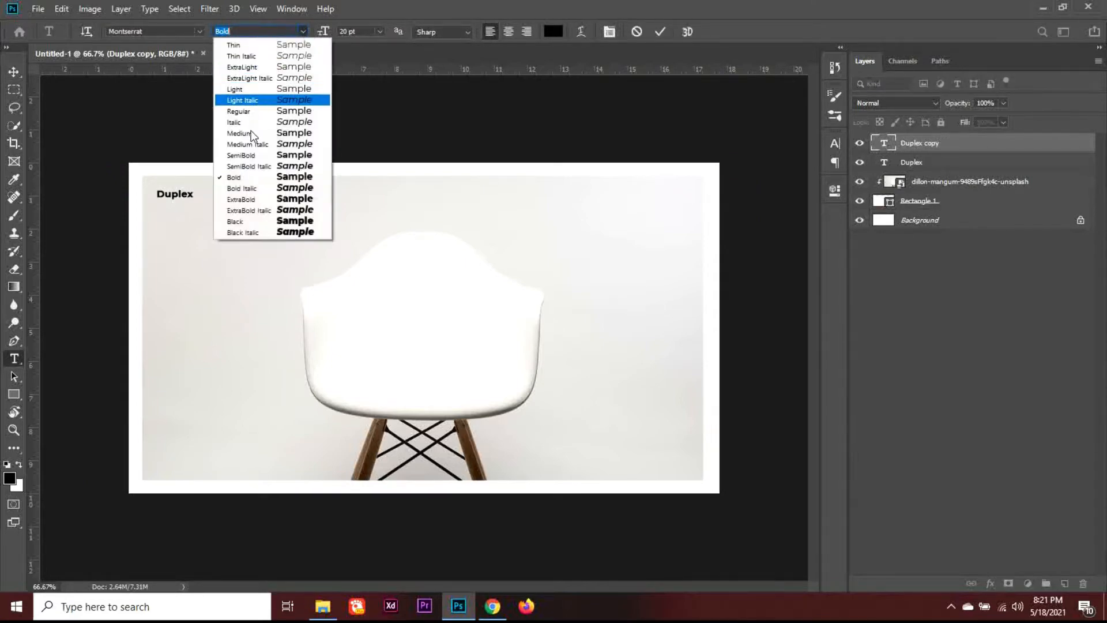
left_click(271, 113)
left_click(302, 33)
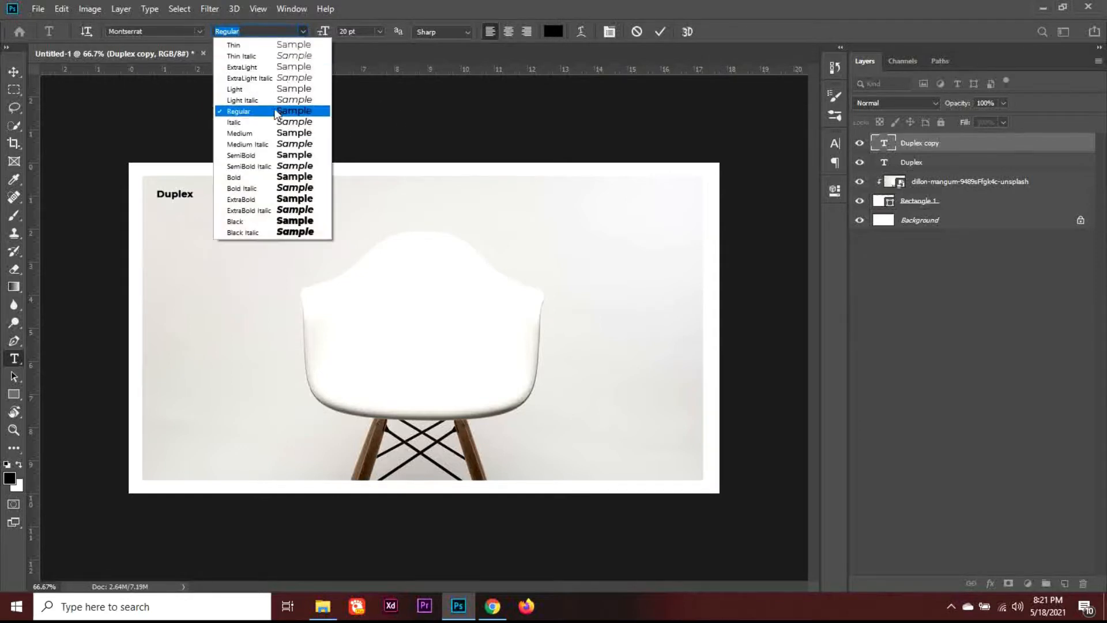
left_click(276, 133)
left_click(380, 32)
left_click(372, 121)
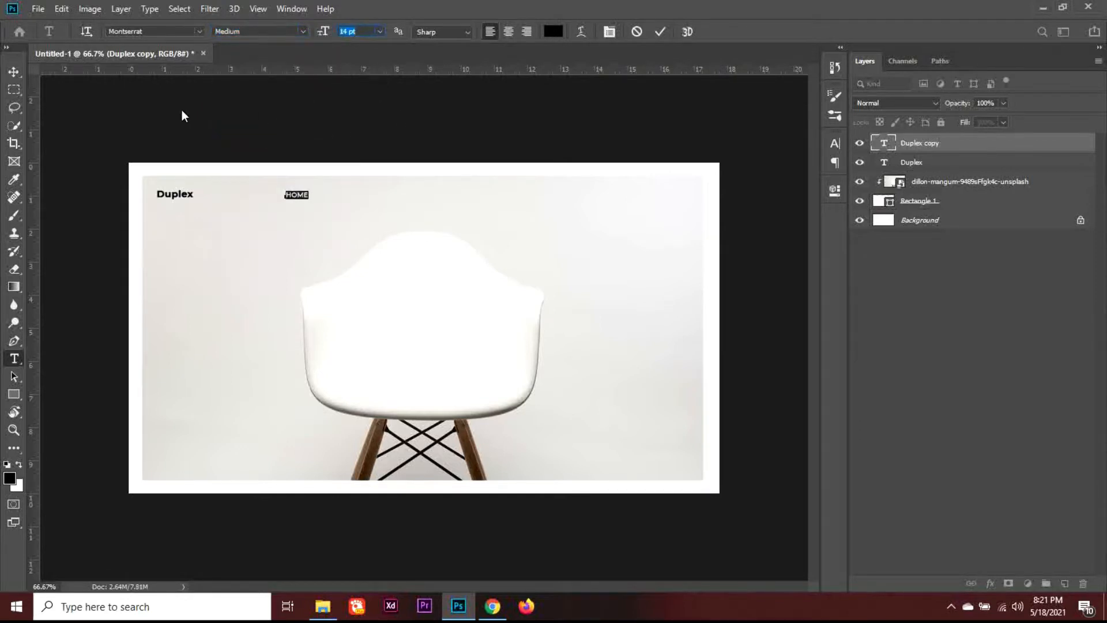
left_click(14, 72)
left_click_drag(296, 198, 305, 198)
Duplicate the HOME item, shift the copy to its right on the same line, and change its text to "SHOP"
key("ctrl+j")
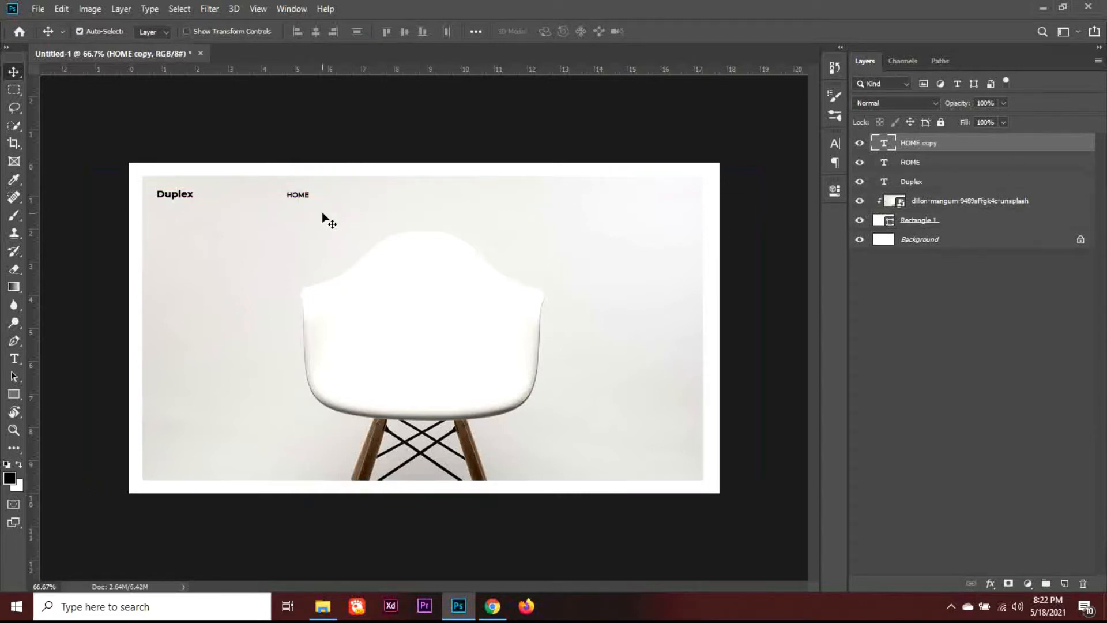
key("shift+Right")
key("shift+Right")
key("shift+Right")
key("shift+Right")
key("shift+Right")
key("shift+Right")
key("shift+Right")
key("shift+Right")
key("shift+Right")
key("shift+Right")
key("t")
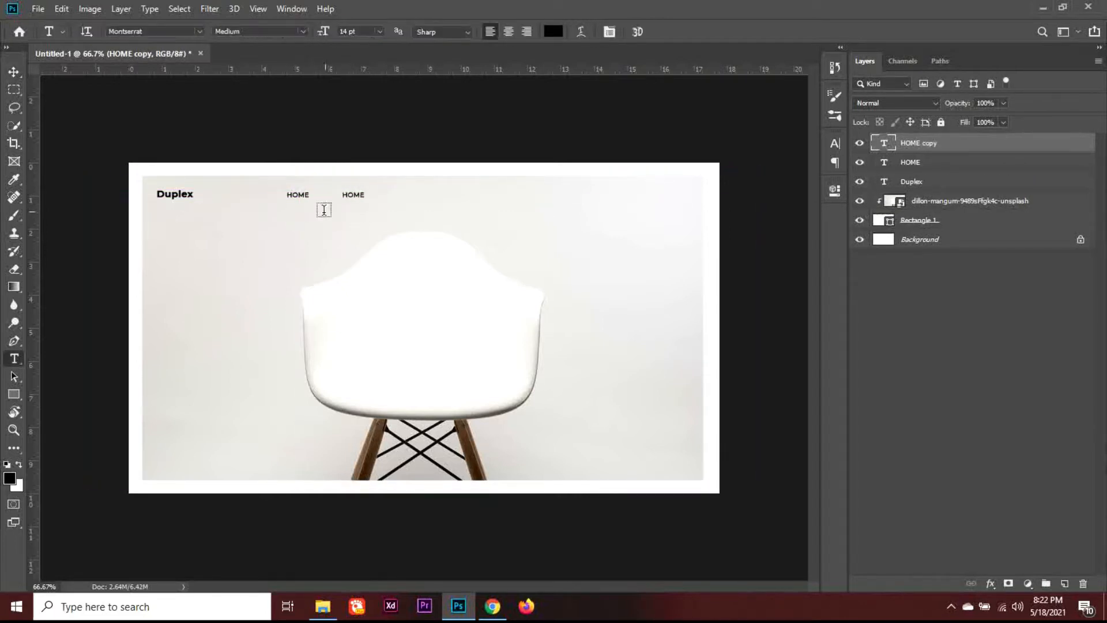
double_click(353, 194)
type("SHO")
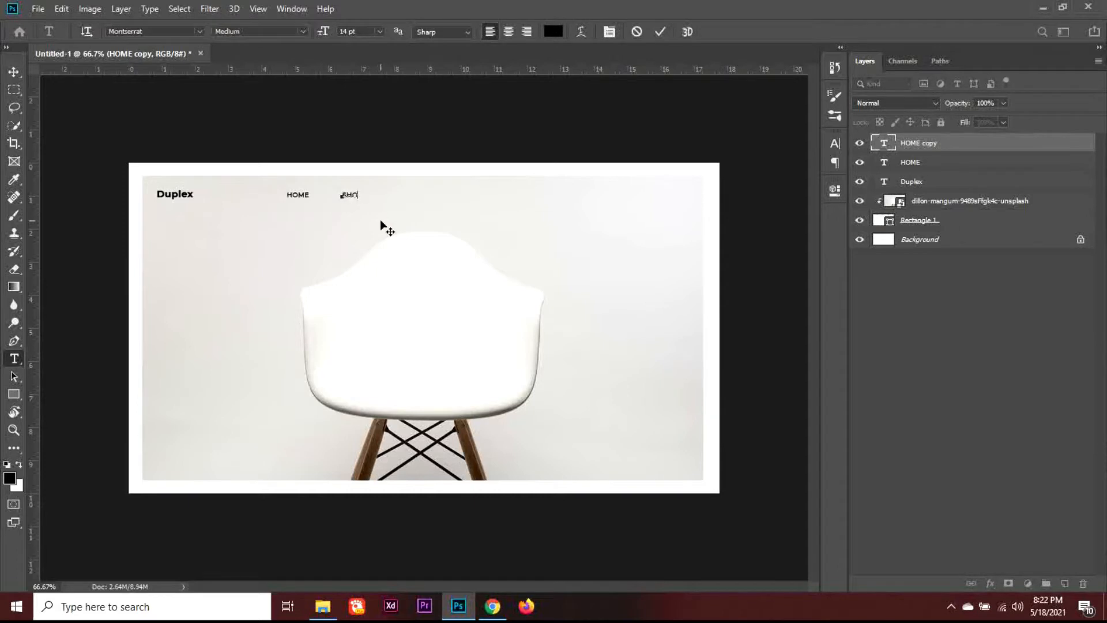
type("P")
left_click(14, 71)
Duplicate the SHOP item, shift the copy to its right on the same line, and change its text to "ABOUT"
key("ctrl+j")
key("shift+Right")
key("shift+Right")
key("shift+Right")
key("shift+Right")
key("shift+Right")
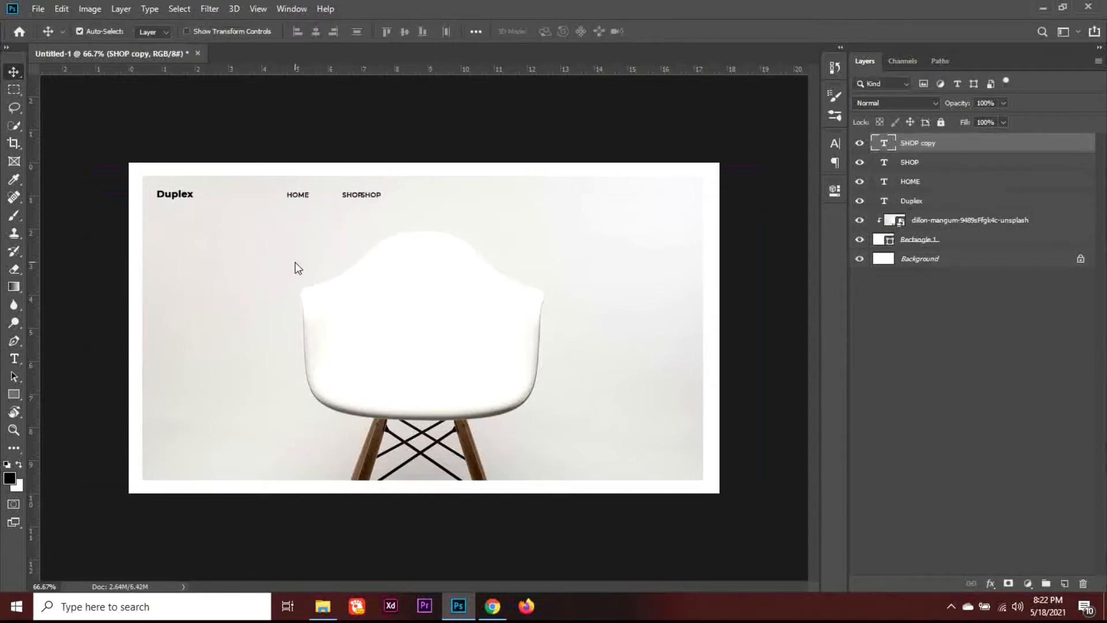
key("shift+Right")
key("shift+Right")
key("shift+Right")
key("shift+Right")
key("shift+Right")
key("shift+Right")
key("shift+Right")
key("shift+Right")
key("t")
double_click(402, 194)
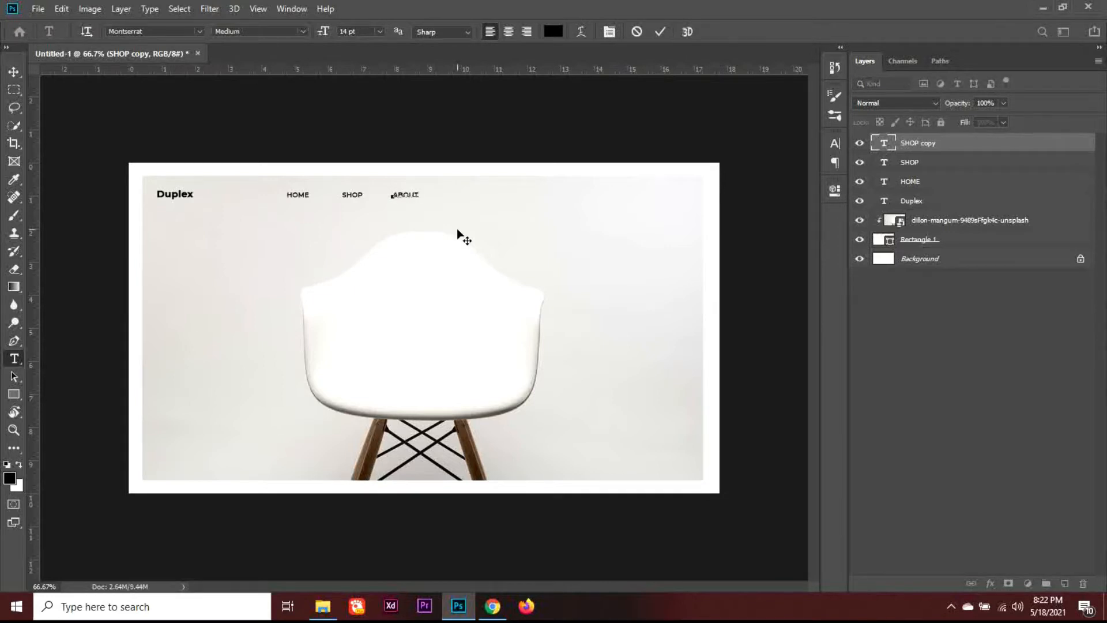
type("ABOUT")
left_click(13, 71)
Duplicate the ABOUT item, shift the copy to its right on the same line, and change its text to "CONTACT"
key("ctrl+j")
key("shift+Right")
key("shift+Right")
key("shift+Right")
key("shift+Right")
key("shift+Right")
key("shift+Right")
key("shift+Right")
key("shift+Right")
key("shift+Right")
key("shift+Right")
key("shift+Right")
key("shift+Right")
key("shift+Right")
key("shift+Right")
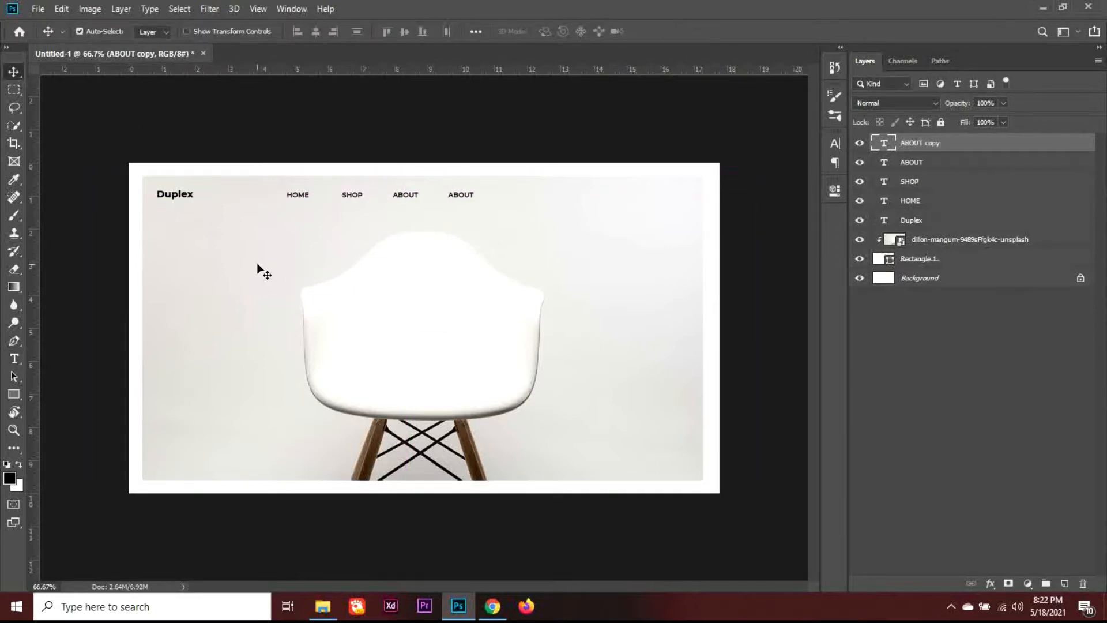
key("t")
double_click(460, 194)
type("CONT")
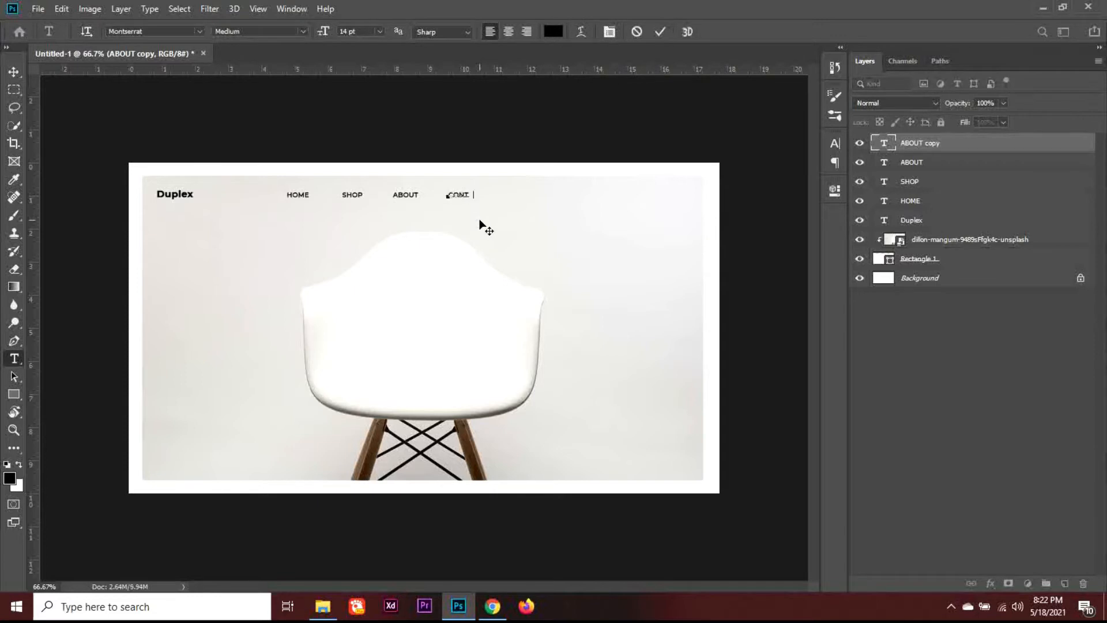
type("ACT")
left_click(17, 70)
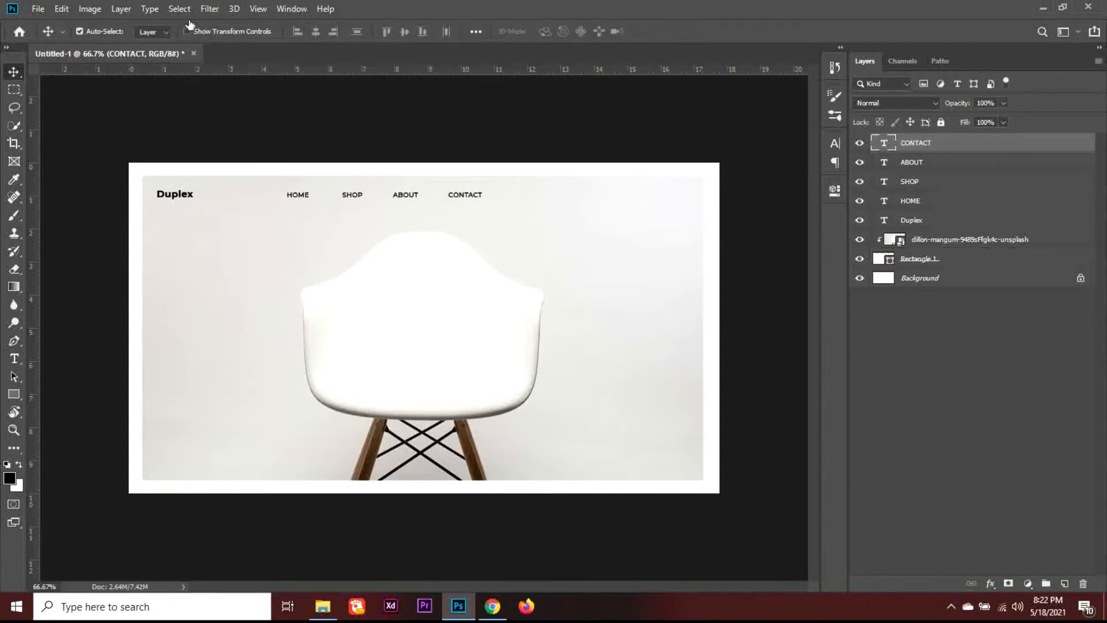
Set the four navigation items to SemiBold and move them together to the right, roughly centring them across the photo
left_click(15, 359)
left_click(302, 31)
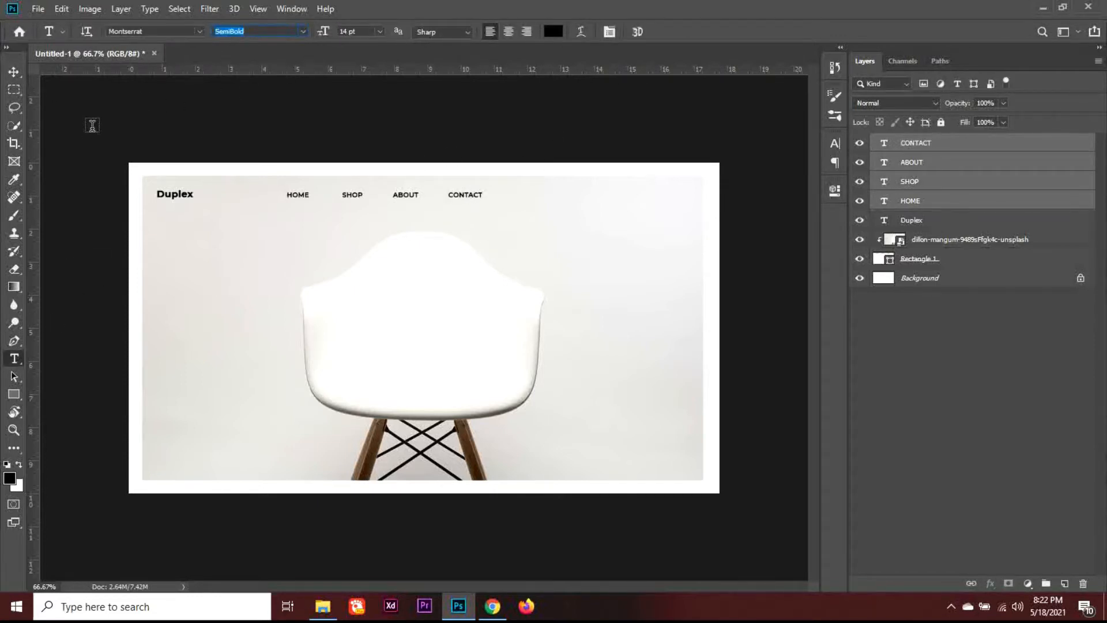
key("v")
key("ctrl+t")
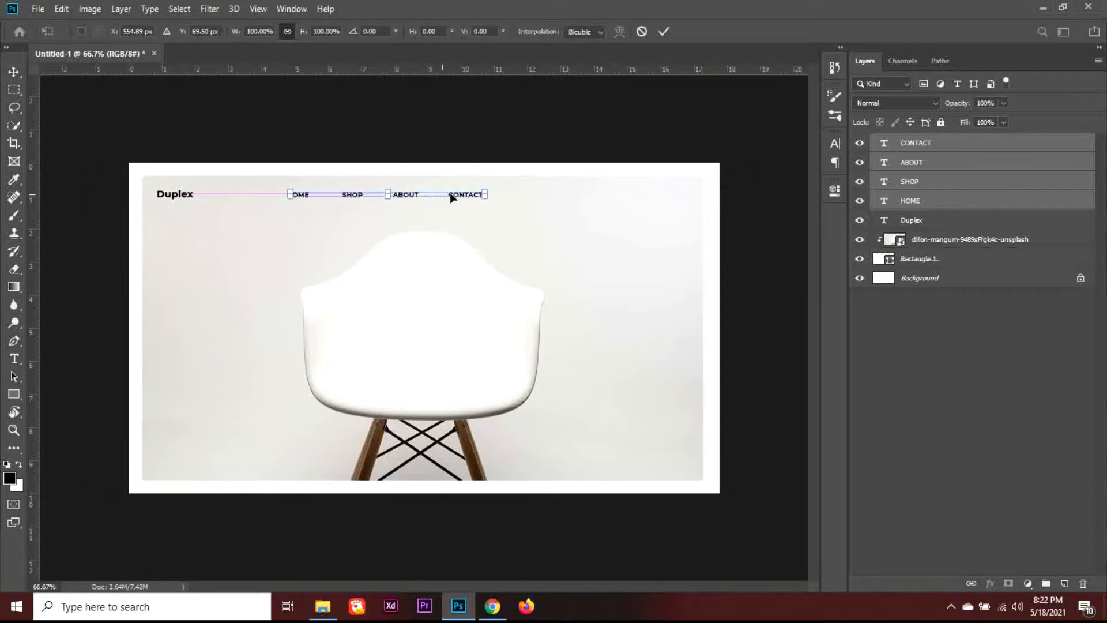
left_click_drag(450, 197, 477, 197)
key("Return")
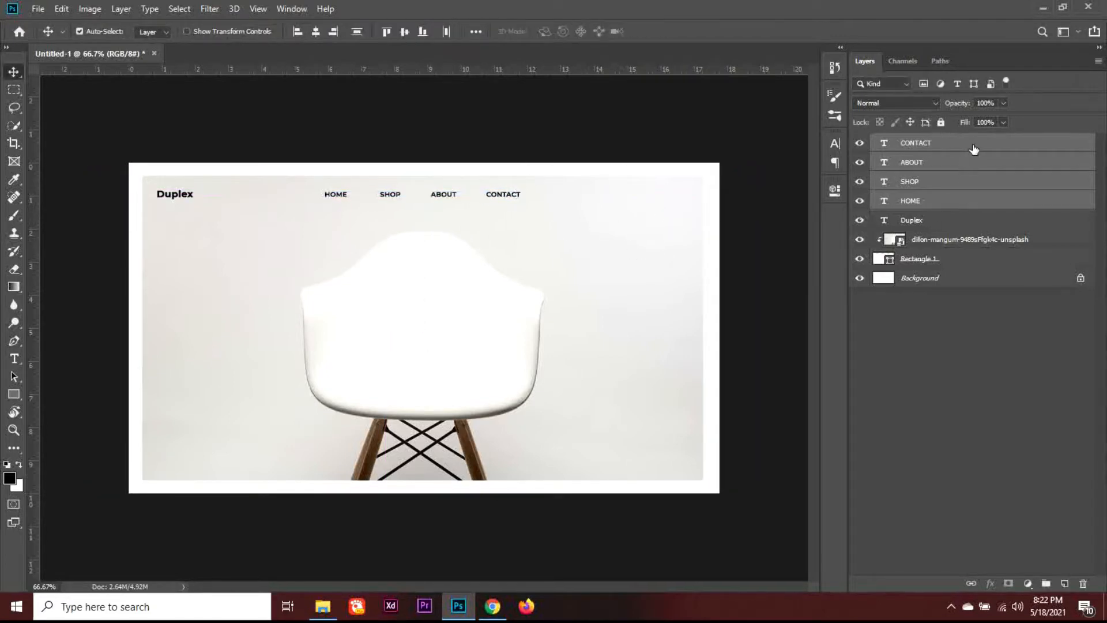
Duplicate the CONTACT item, move the copy along the line toward the photo's right edge, and change its text to "REGISTER"
left_click(972, 148)
key("ctrl+j")
key("shift+Right")
key("shift+Right")
key("shift+Right")
key("shift+Right")
key("shift+Right")
key("shift+Right")
key("shift+Right")
key("shift+Right")
key("shift+Right")
key("shift+Right")
key("shift+Right")
key("shift+Right")
key("shift+Right")
key("shift+Right")
key("shift+Right")
key("shift+Right")
key("shift+Right")
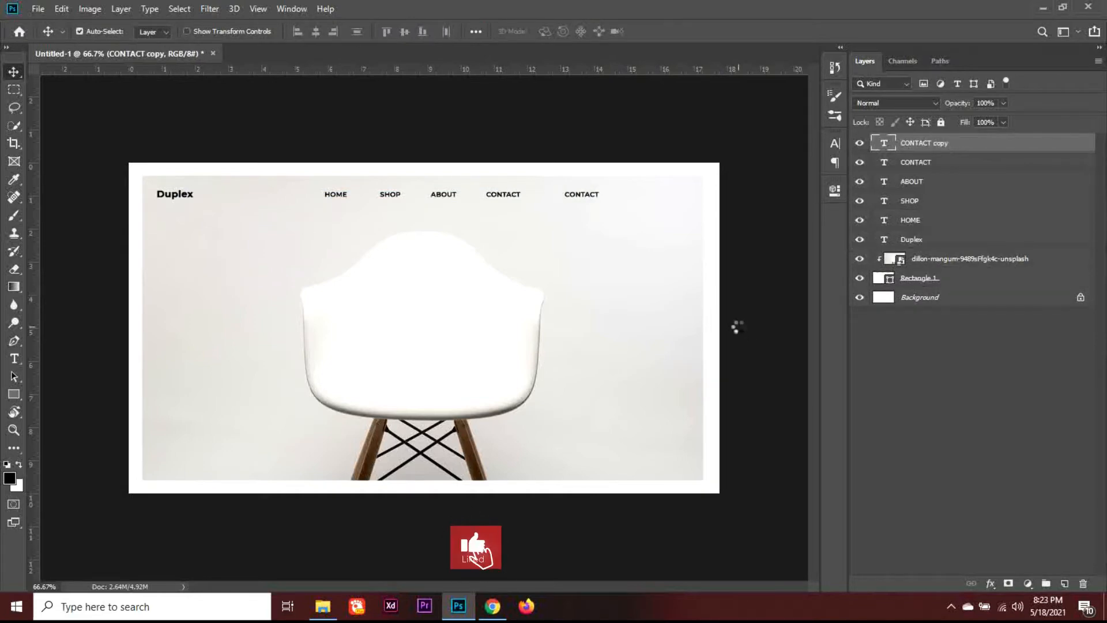
key("shift+Right")
key("shift+Right")
key("shift+Right")
key("shift+Right")
key("shift+Right")
key("shift+Right")
key("shift+Right")
key("shift+Right")
key("shift+Right")
key("shift+Right")
key("shift+Right")
key("shift+Right")
key("shift+Right")
key("shift+Right")
key("shift+Right")
key("shift+Right")
key("shift+Right")
key("t")
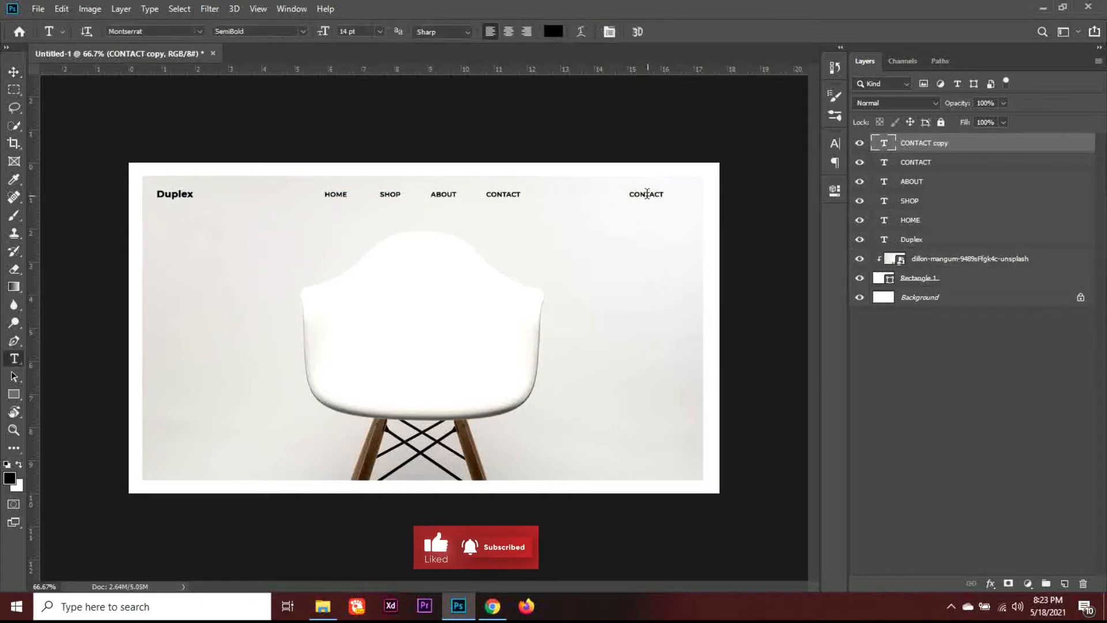
left_click(648, 194)
key("ctrl+a")
type("C")
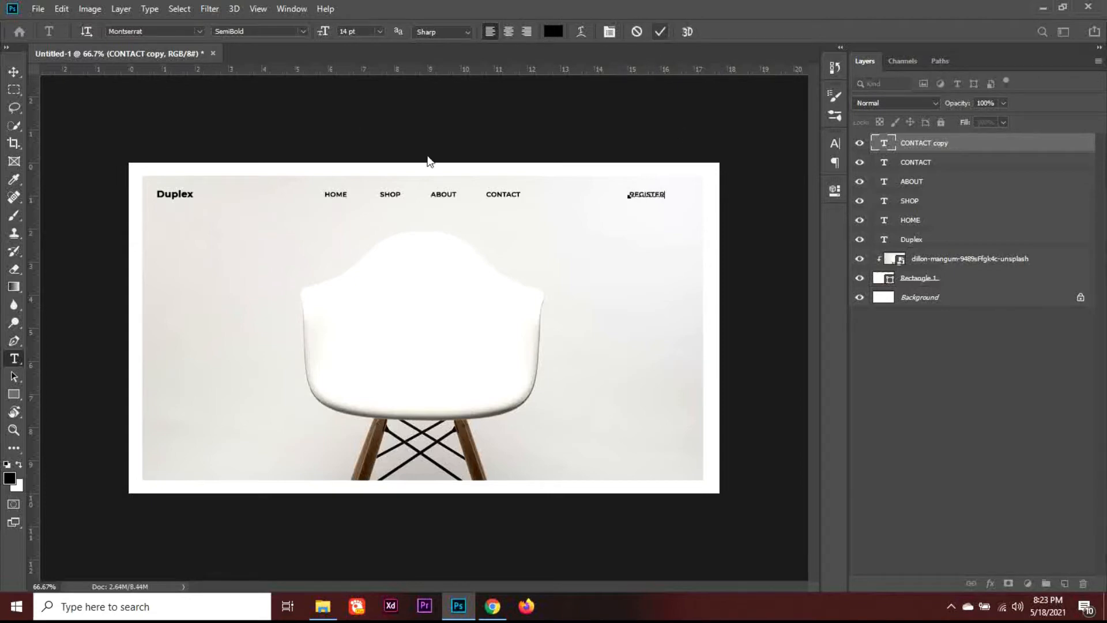
Finish the REGISTER text and set its colour to white (ffffff)
key("ctrl+Return")
left_click(553, 31)
type("ffffff")
key("Return")
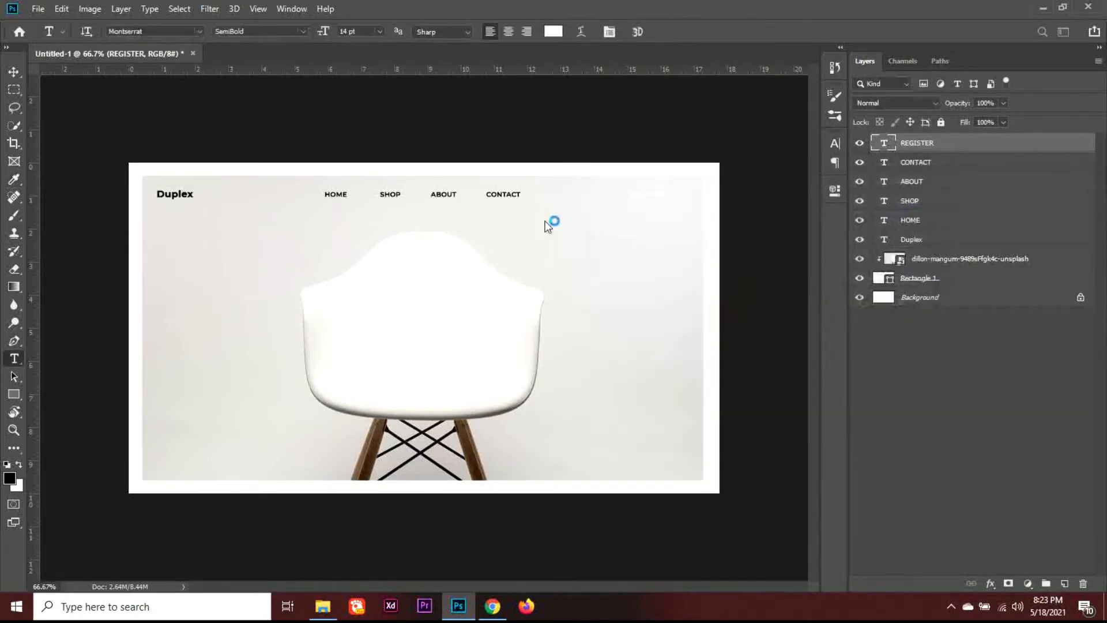
left_click(14, 72)
Draw a rectangle about 121 × 62 px over the REGISTER text and fill it with black
left_click(14, 393)
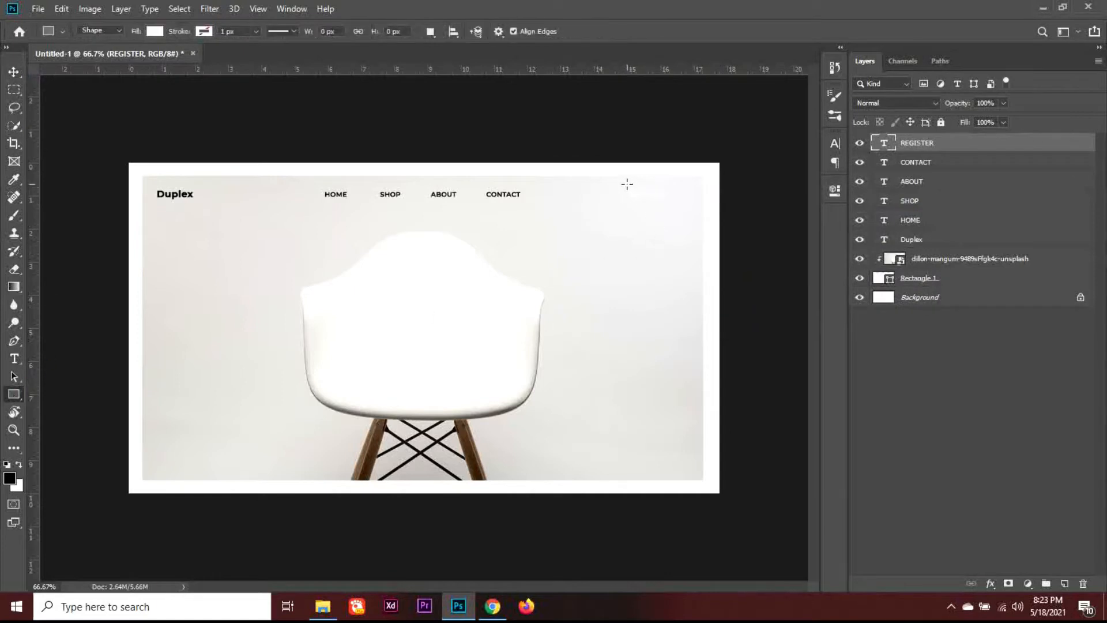
left_click_drag(627, 184, 682, 211)
left_click(638, 270)
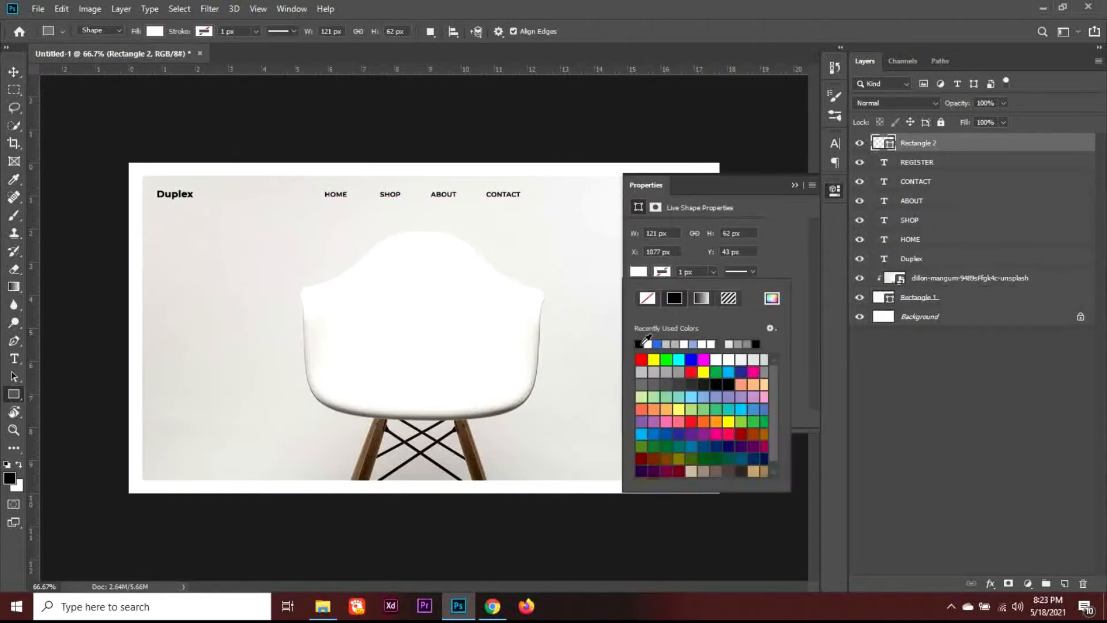
left_click(638, 344)
left_click(794, 184)
left_click(14, 71)
Widen the black rectangle slightly by stretching its left edge outward
key("ctrl")
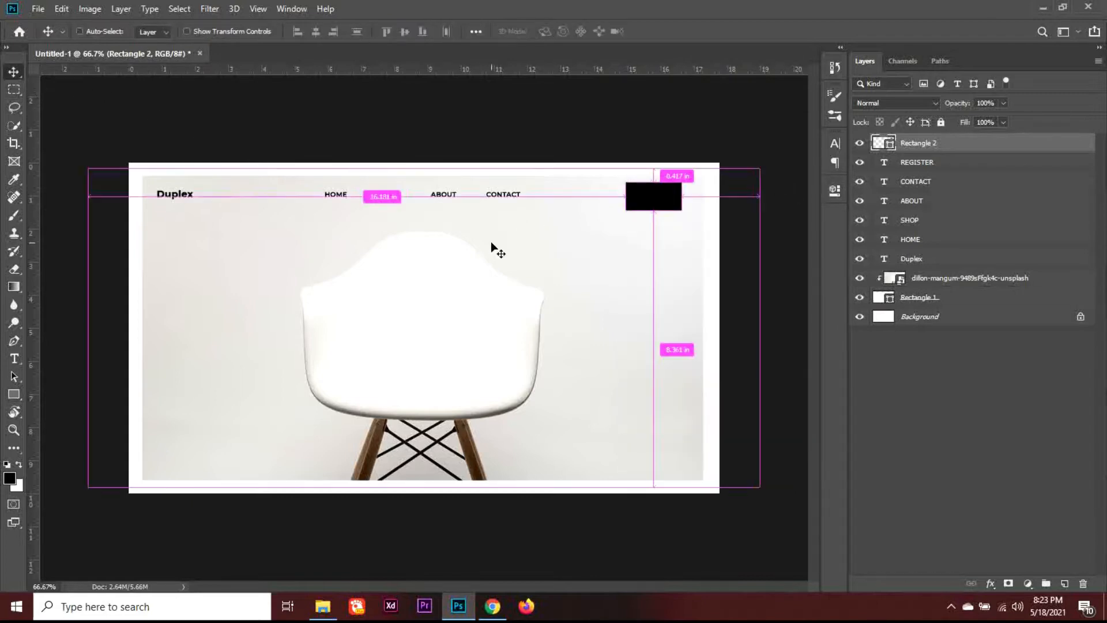
key("ctrl+t")
left_click_drag(626, 196, 617, 196)
key("Return")
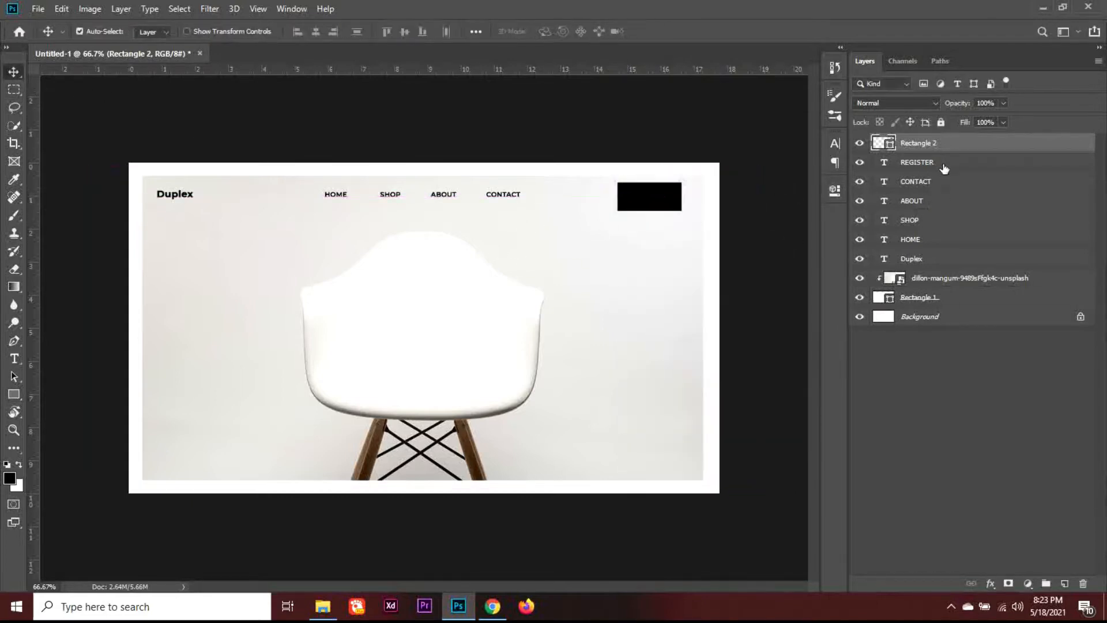
Bring the REGISTER text in front of the black rectangle, centre the two on each other, and raise them to the menu line
left_click_drag(943, 167, 944, 149)
left_click(944, 162, "ctrl")
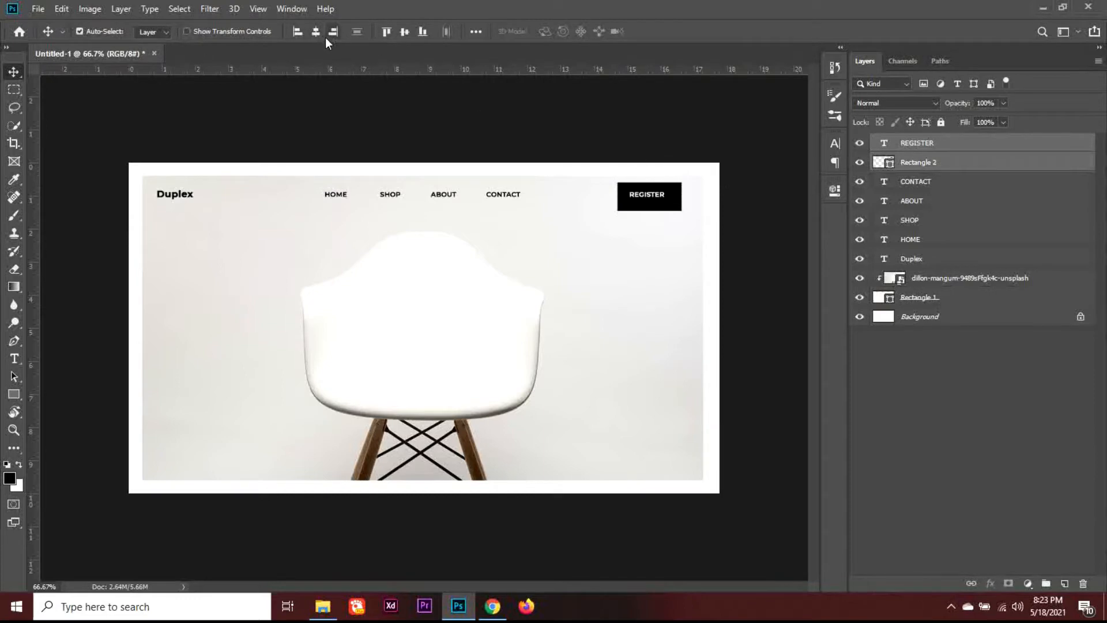
left_click(402, 31)
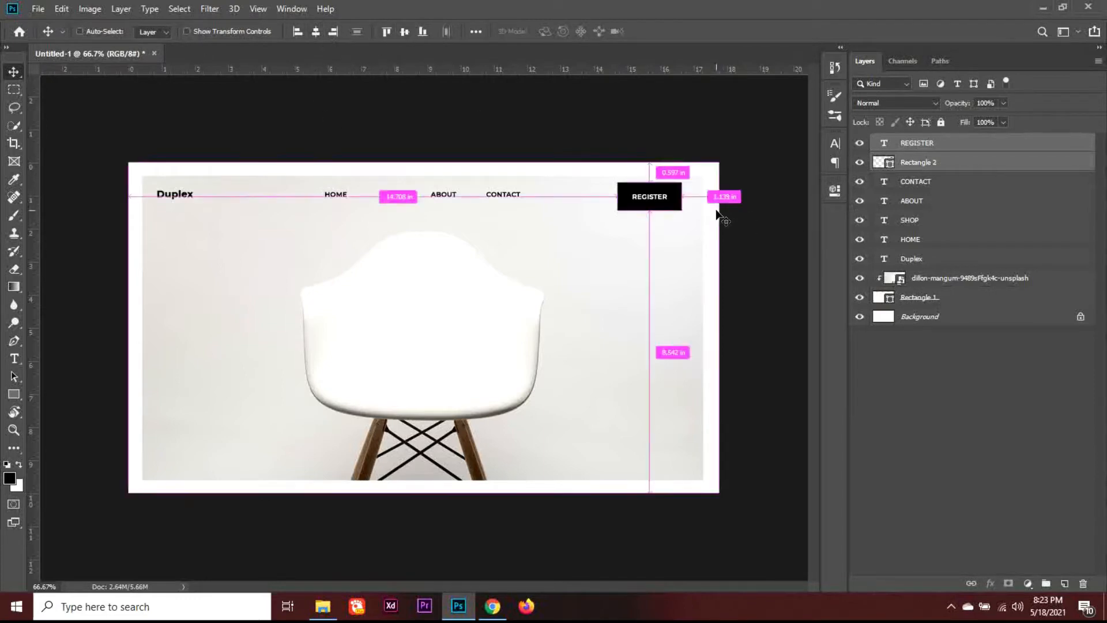
key("ctrl+t")
left_click_drag(661, 194, 661, 191)
key("Return")
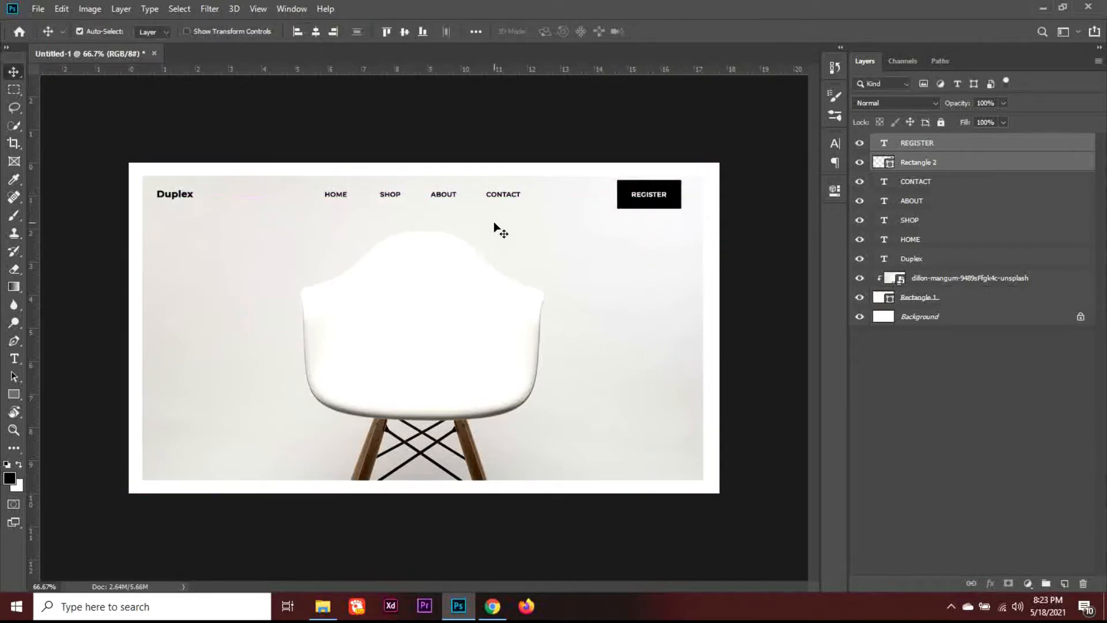
Shift all header items together, from the Duplex logo to the REGISTER button, slightly down, and reselect the REGISTER text layer
left_click(934, 146)
left_click(907, 260, "shift")
key("shift+Down")
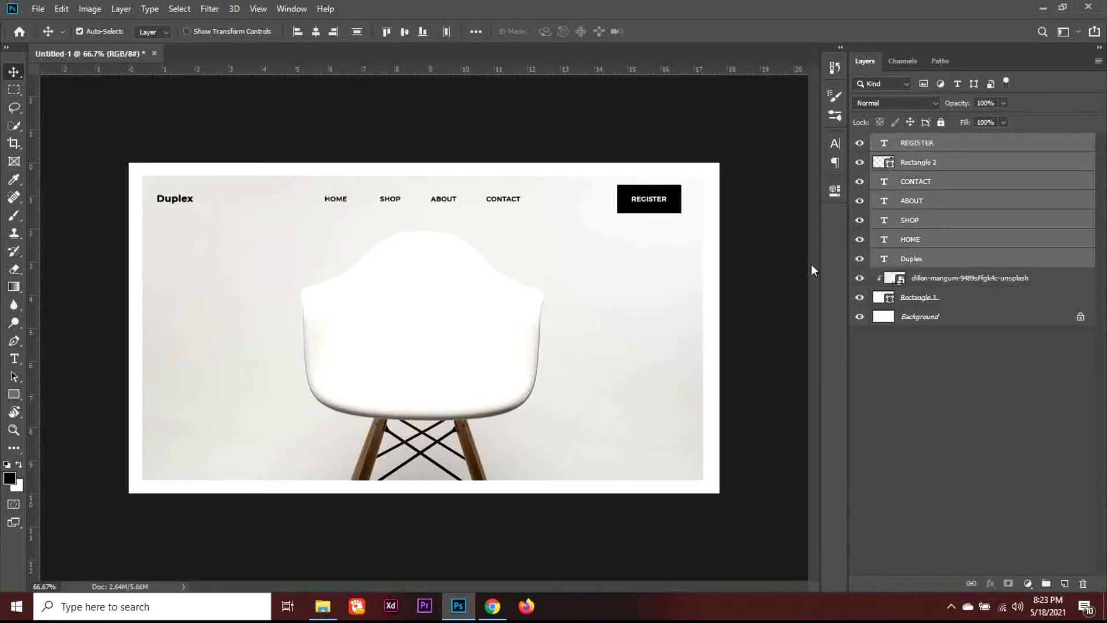
key("shift+Down")
key("shift+Up")
left_click(921, 146)
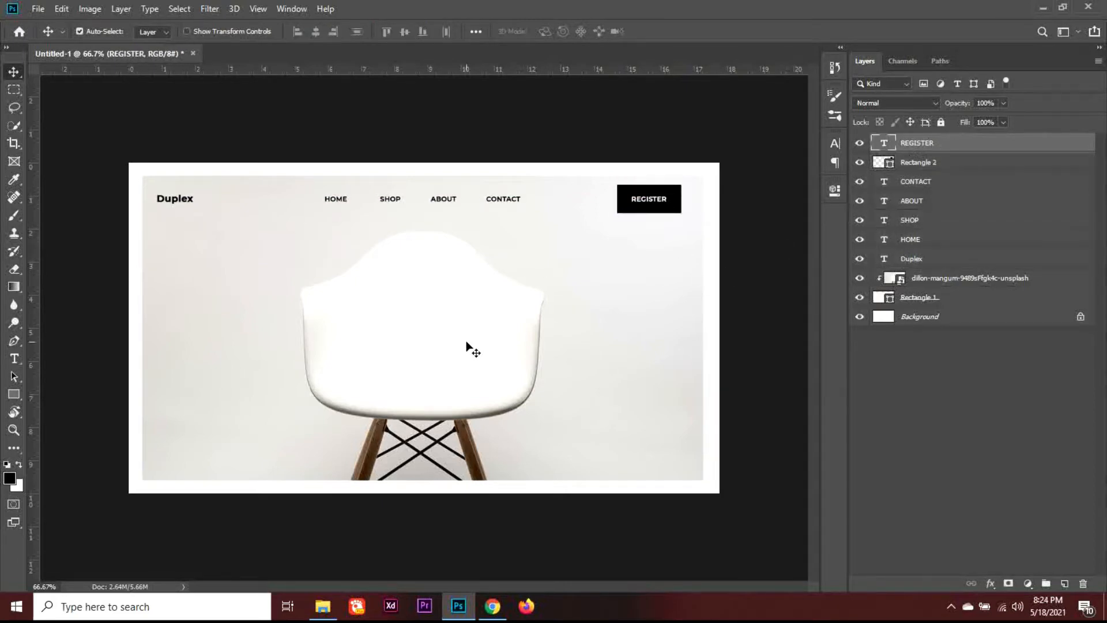
left_click(13, 393)
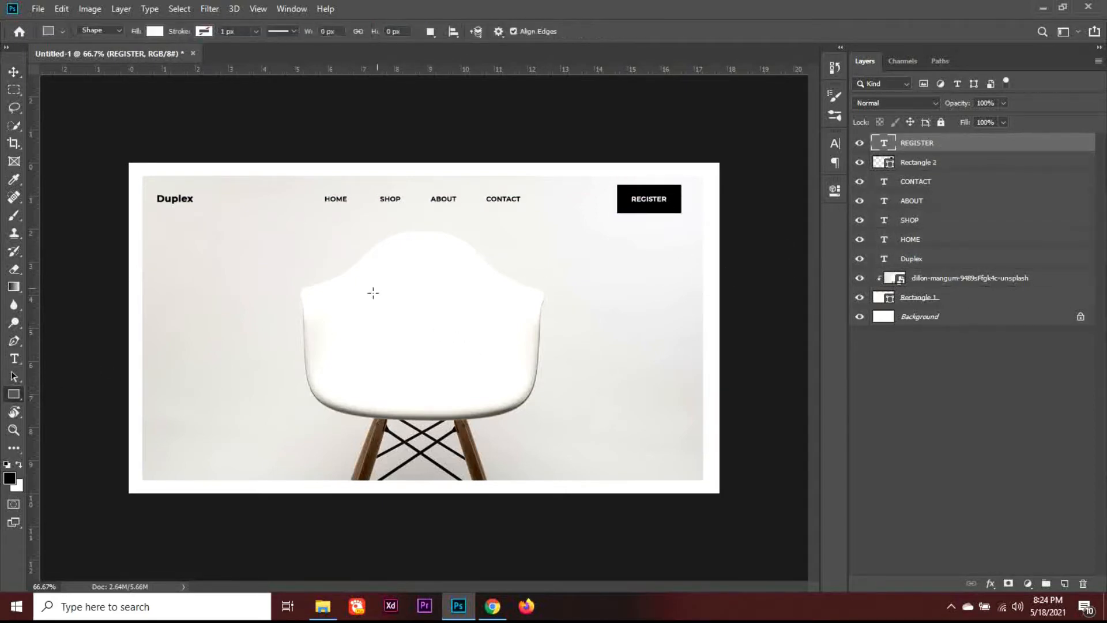
scroll(403, 210, "up", 5)
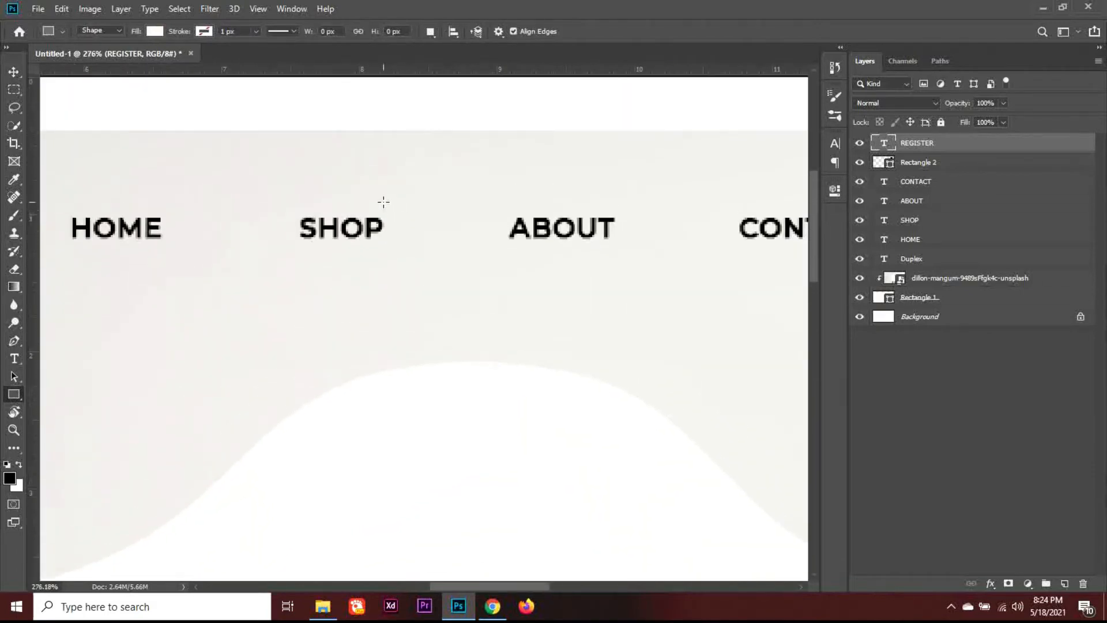
left_click_drag(383, 202, 408, 226)
key("ctrl+z")
Draw an 11 px circle at the upper right of SHOP, fill it black, and move it closer to the word
right_click(12, 395)
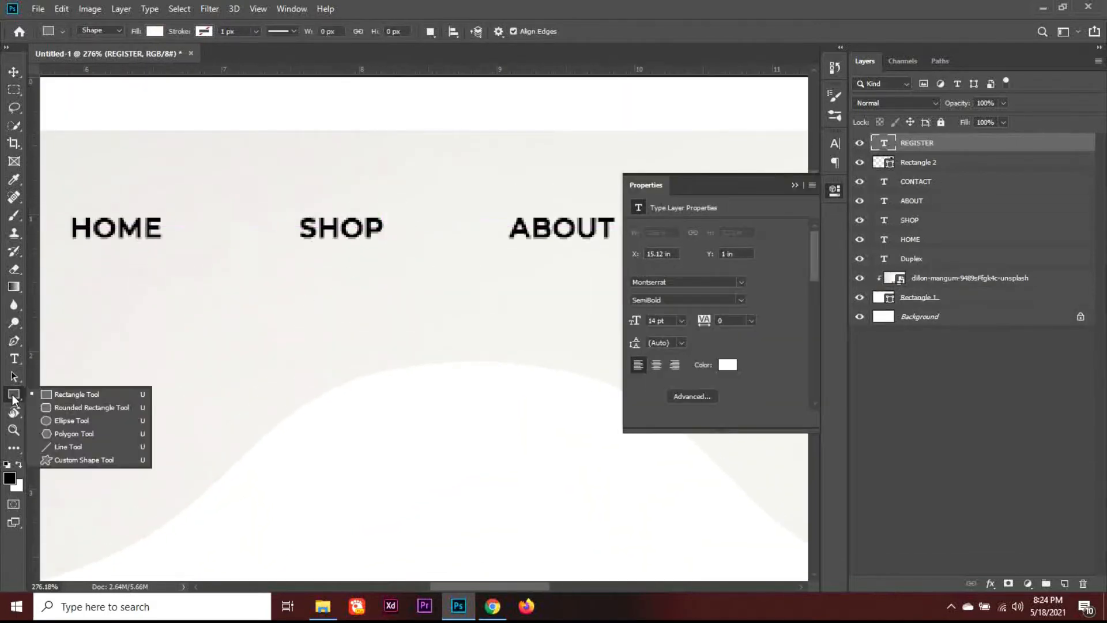
left_click(63, 421)
left_click_drag(390, 203, 409, 222)
left_click(637, 294)
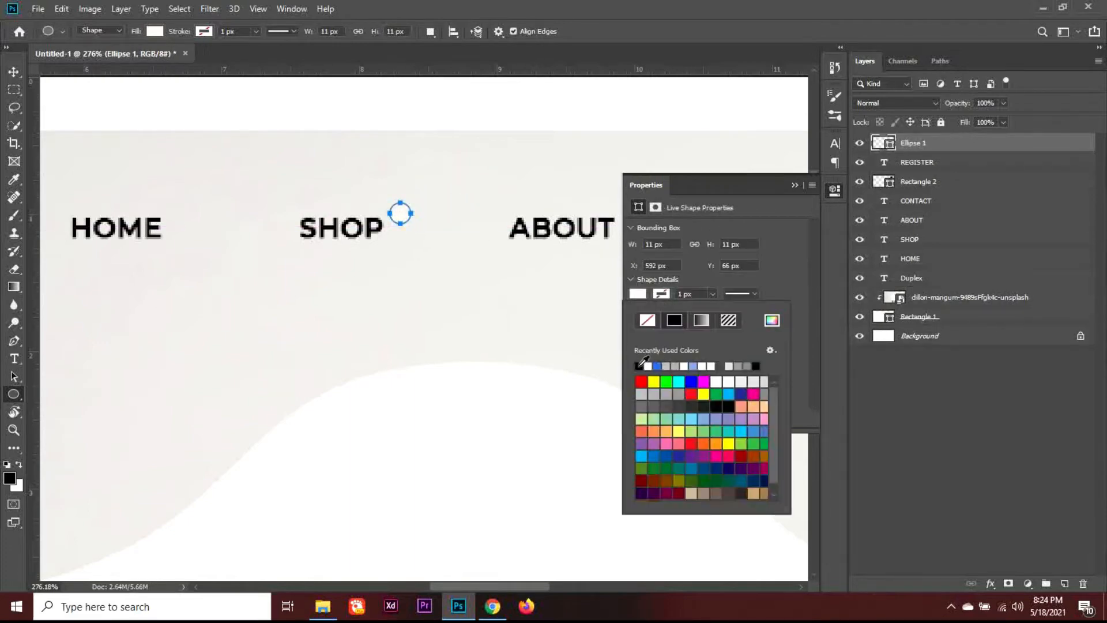
left_click(640, 365)
left_click(795, 185)
key("v")
left_click_drag(400, 212, 395, 213)
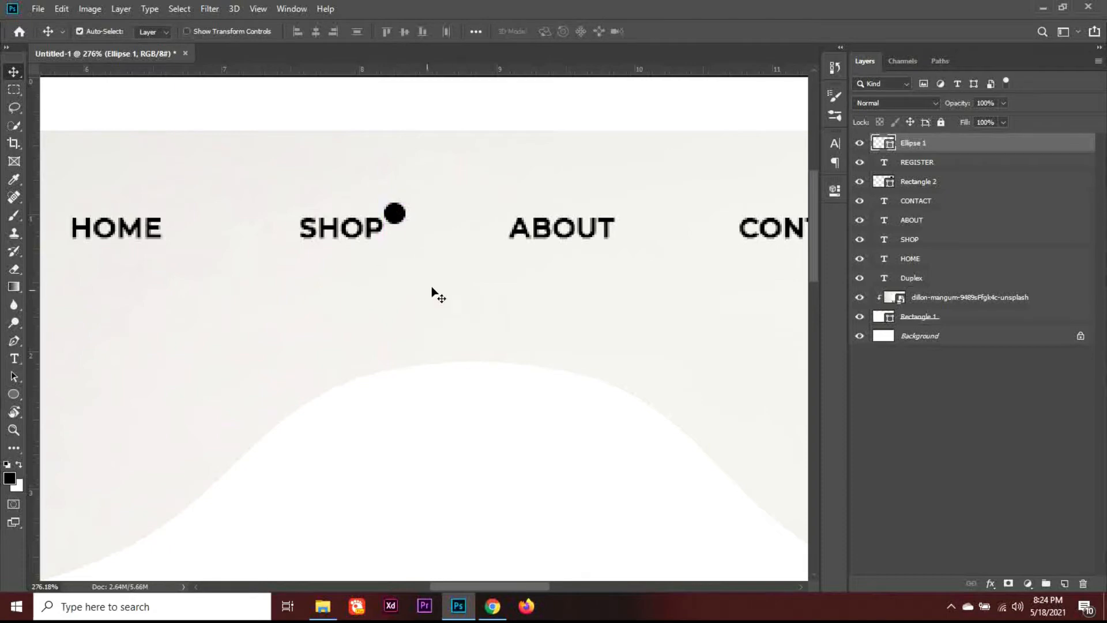
Add the text "3" below the SHOP item in white Montserrat Regular at 10 pt
left_click(16, 360)
left_click(381, 310)
type("3")
key("ctrl+a")
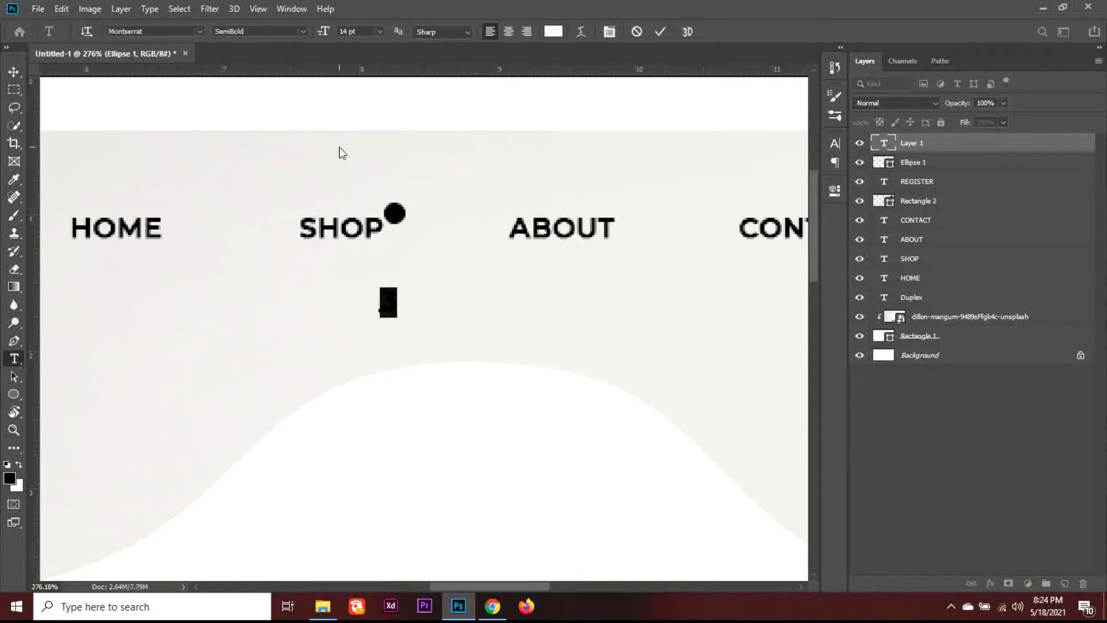
scroll(265, 31, "up", 4)
left_click(379, 32)
left_click(392, 92)
left_click(554, 33)
left_click(891, 196)
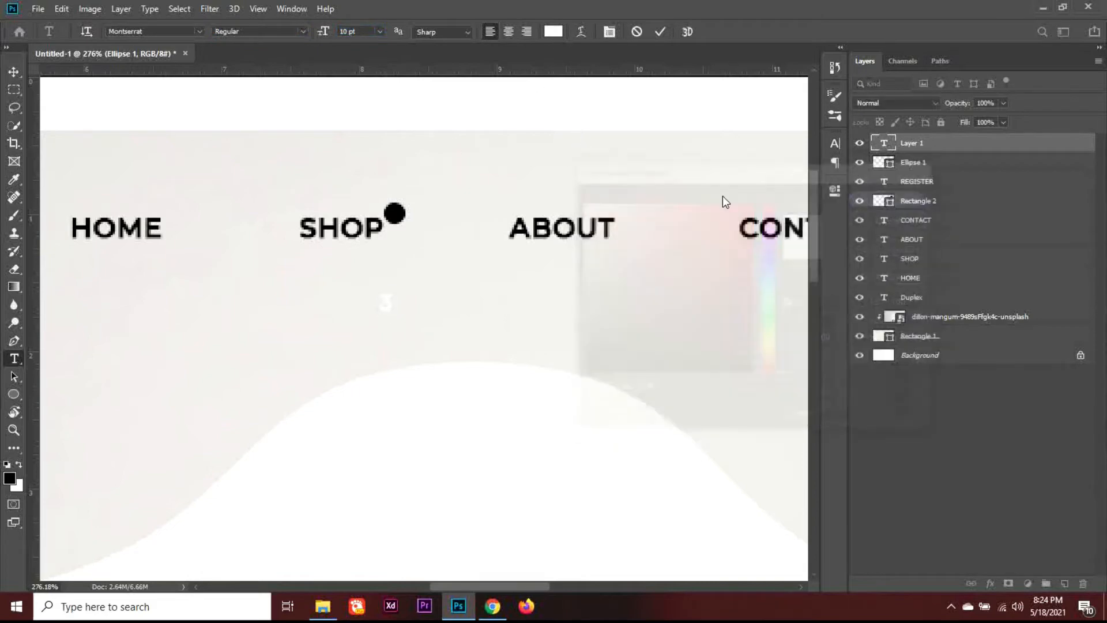
Move the number 3 onto the black circle beside SHOP
left_click(14, 72)
key("ctrl+t")
left_click_drag(385, 302, 394, 214)
key("Return")
Set the badge number's size to 7 pt and select it together with the black circle
key("t")
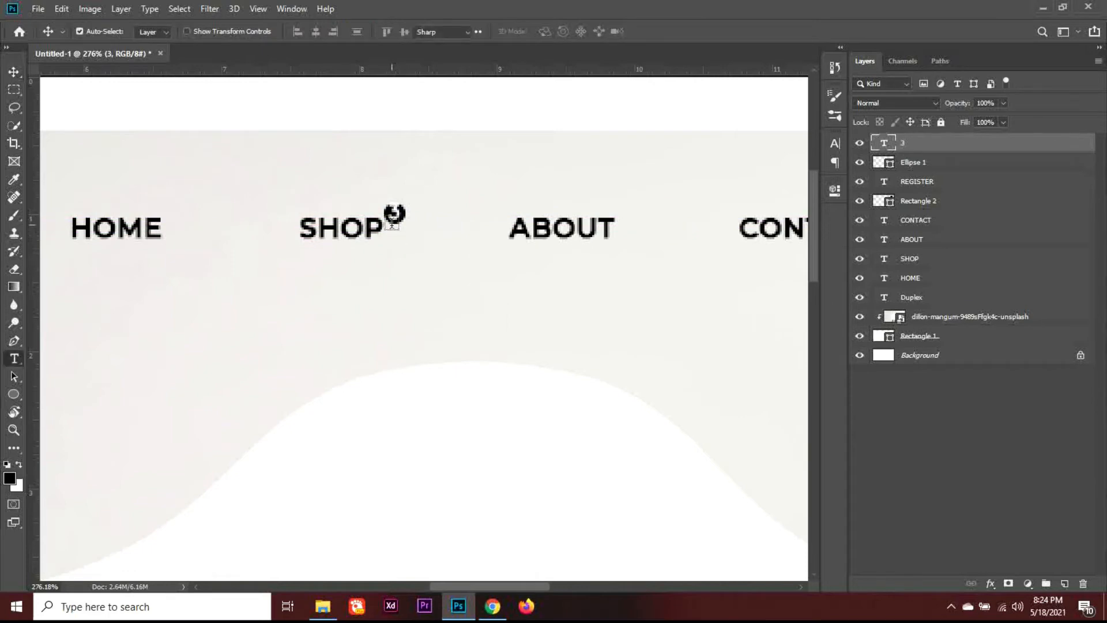
key("ctrl+a")
scroll(354, 36, "down", 2)
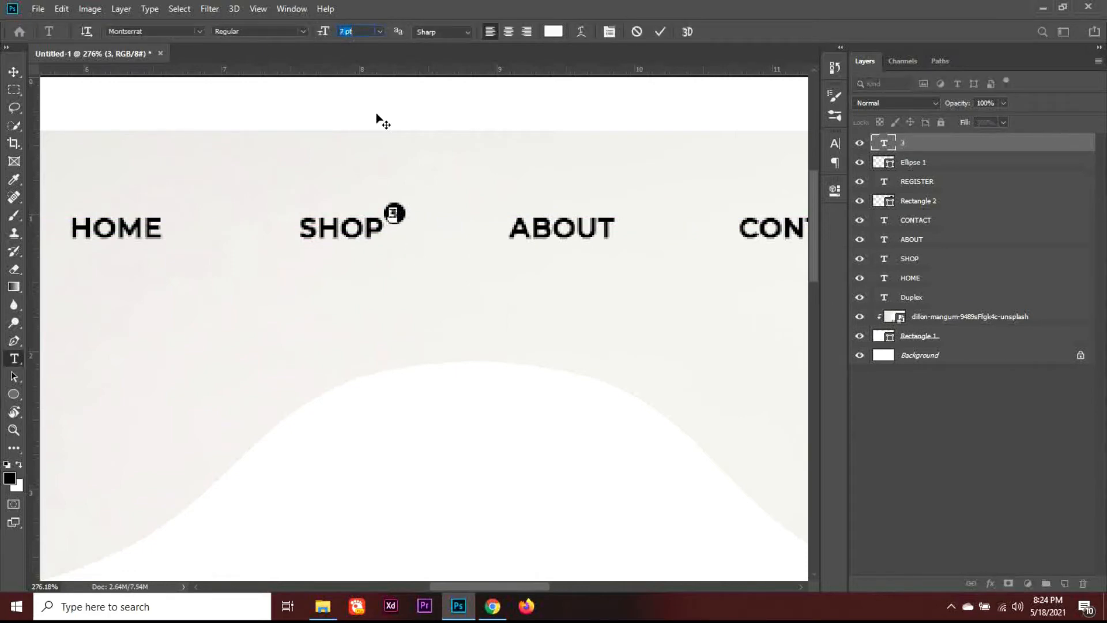
left_click(14, 72)
left_click(940, 164, "ctrl")
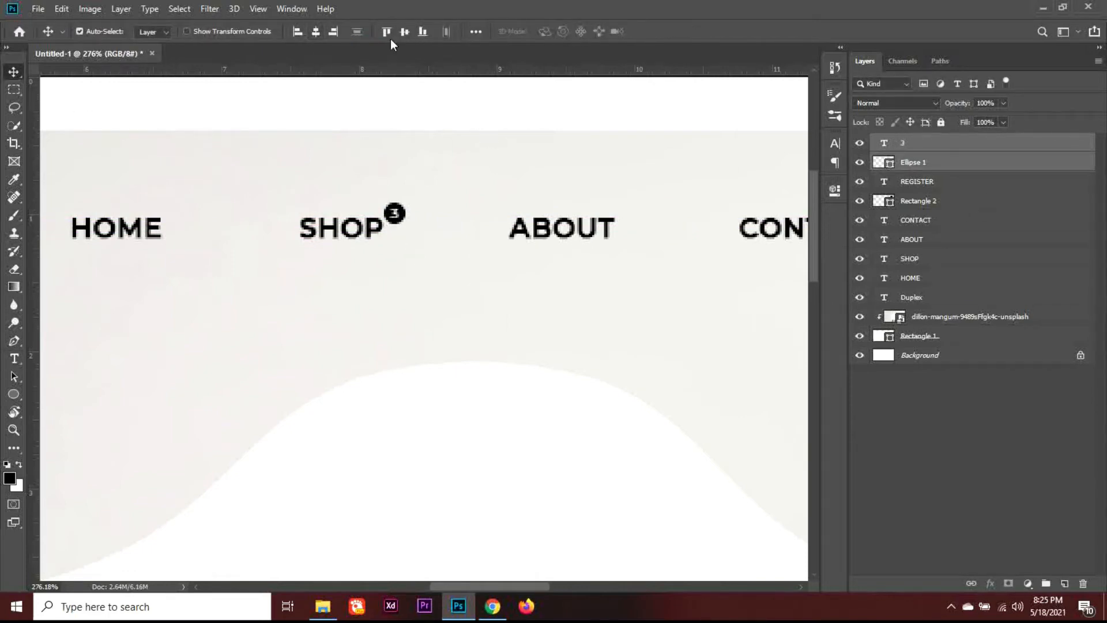
Start a new text line at the chair's left edge and set its font size to 37 pt
scroll(575, 279, "down", 5)
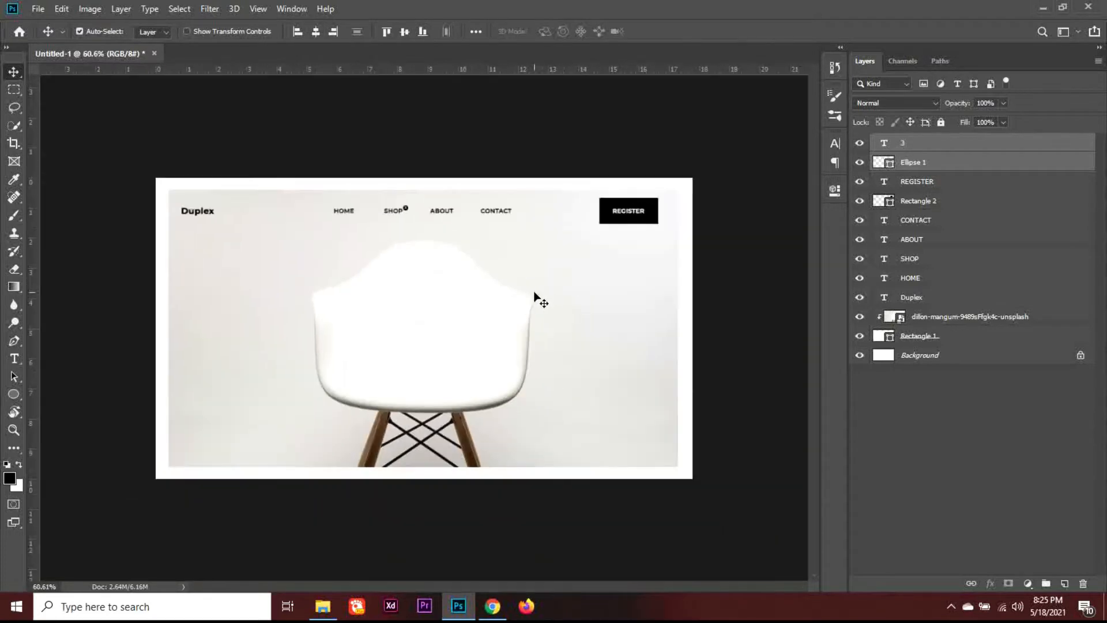
scroll(480, 301, "up", 2)
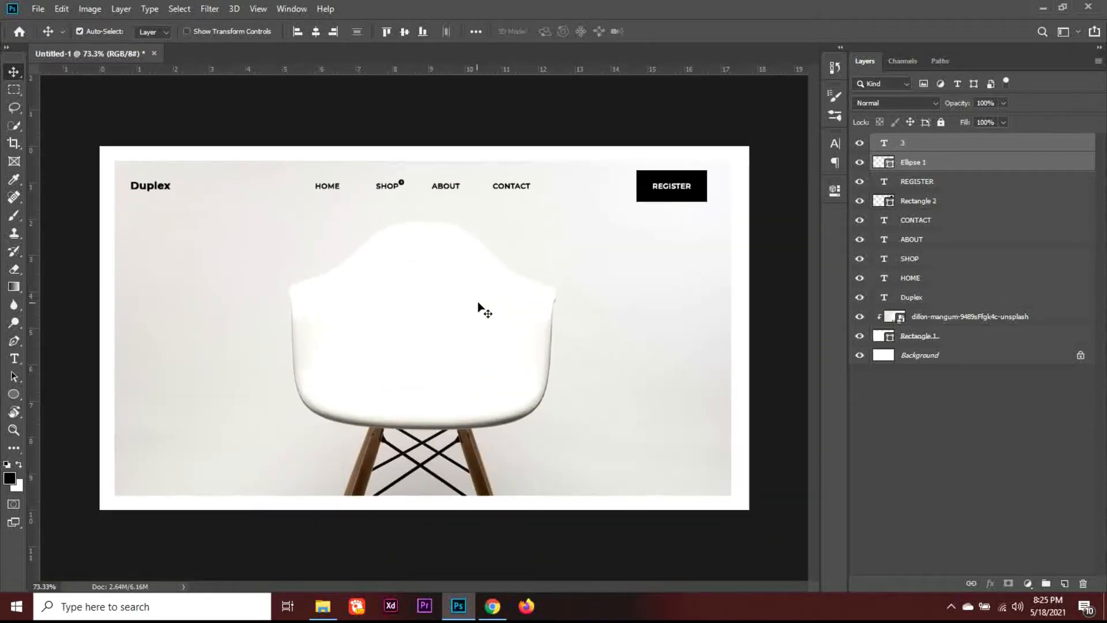
key("t")
left_click(284, 310)
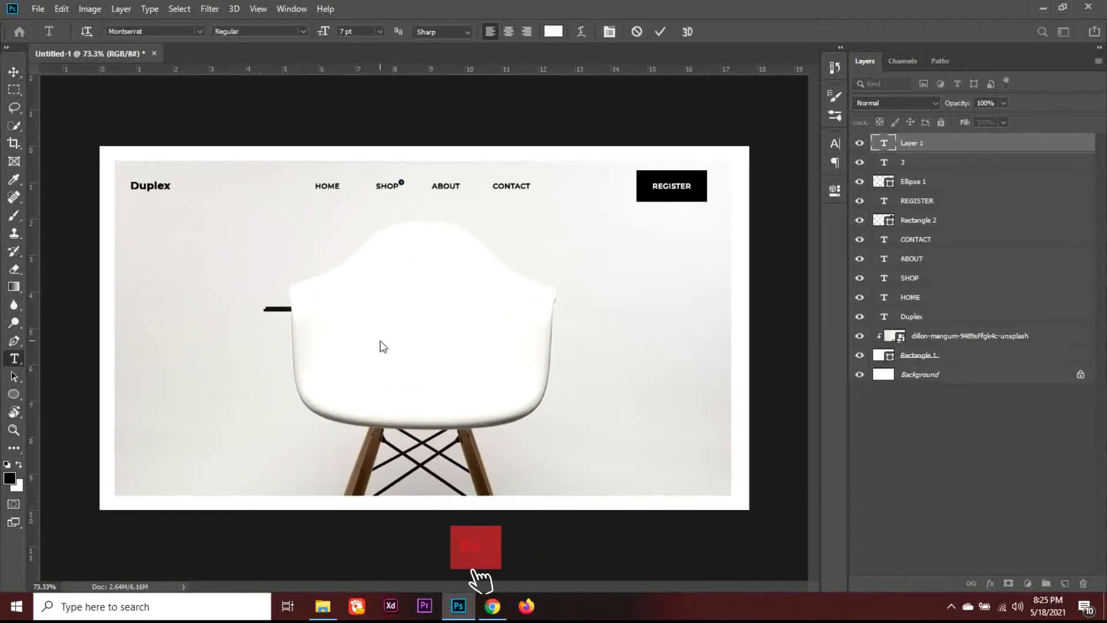
left_click(360, 30)
key("Up")
key("Up")
key("Up")
key("Up")
key("Up")
key("Up")
key("Up")
key("Up")
key("Up")
key("Up")
key("Up")
key("Up")
key("Up")
key("Up")
key("Up")
key("Up")
key("Up")
key("Up")
key("Up")
key("Up")
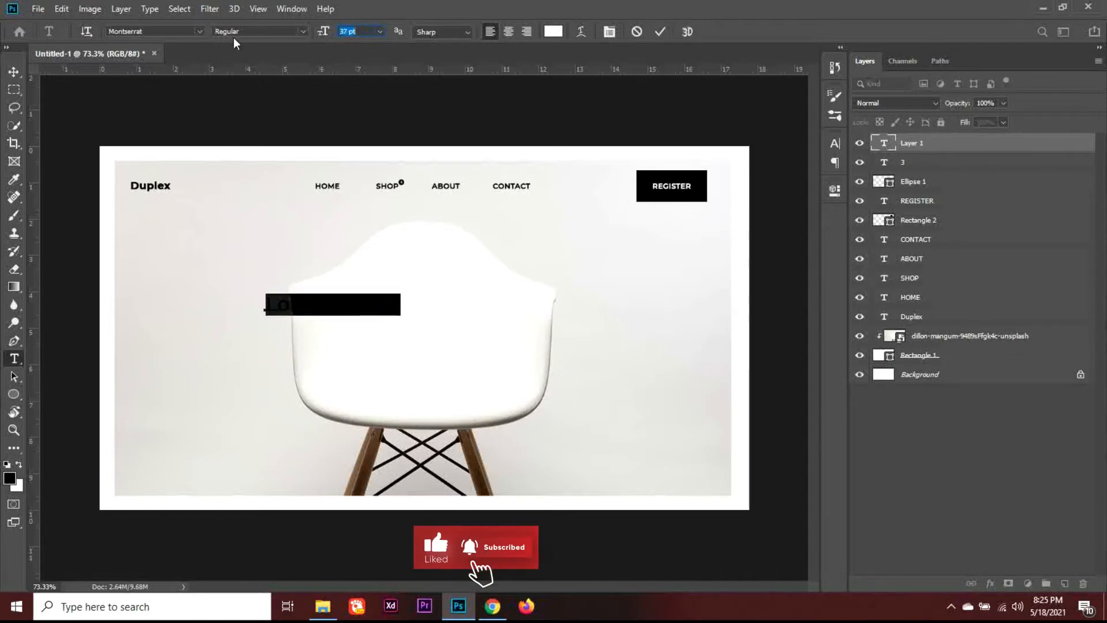
Set the new placeholder text to Bold and colour it black
left_click(237, 33)
key("Down")
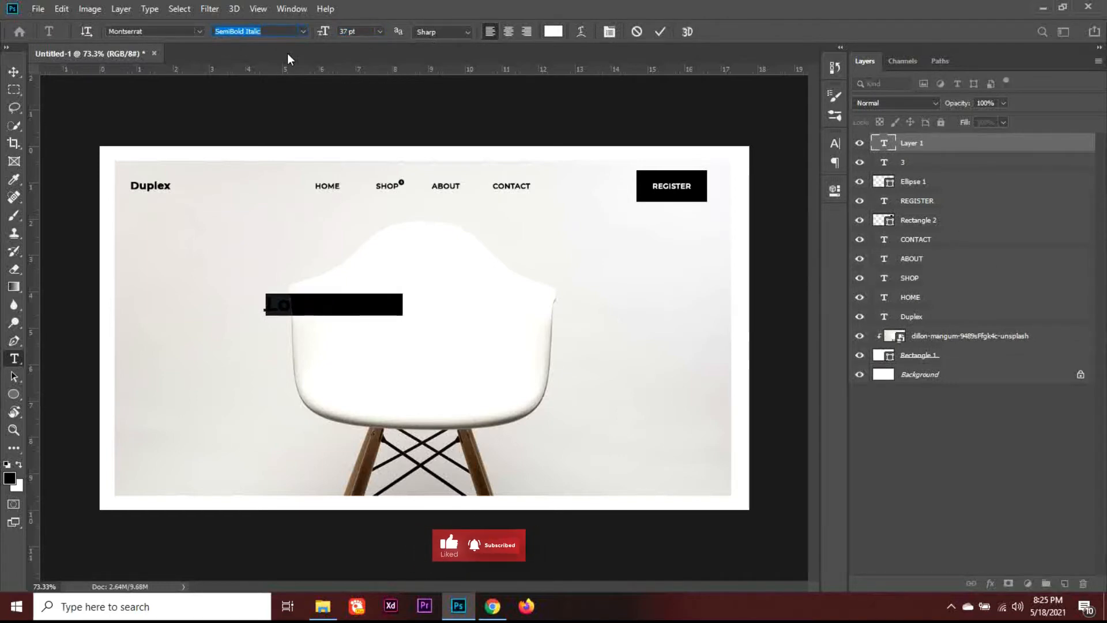
key("Down")
left_click(558, 36)
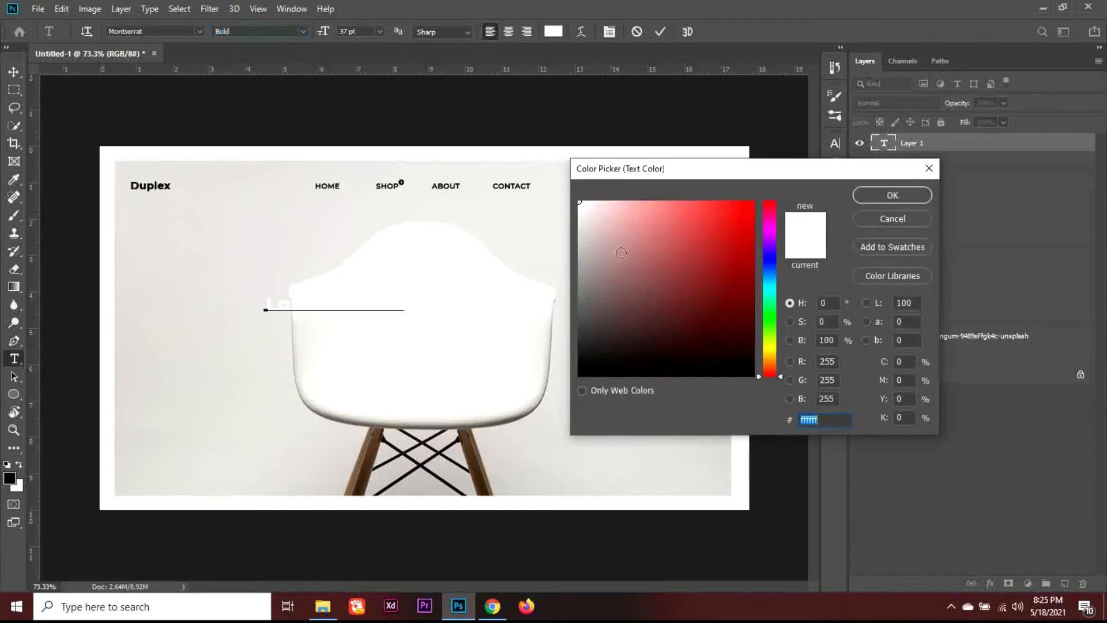
left_click_drag(621, 249, 580, 388)
left_click(891, 195)
Replace the placeholder text with "Life a new experience"
left_click(378, 305)
key("ctrl+a")
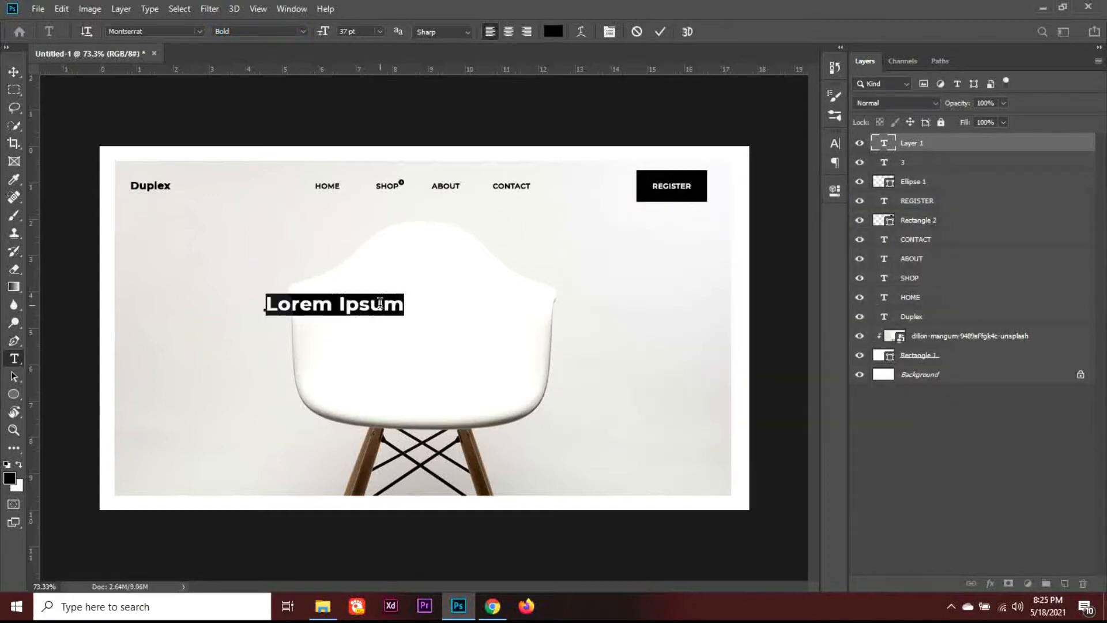
type("Life")
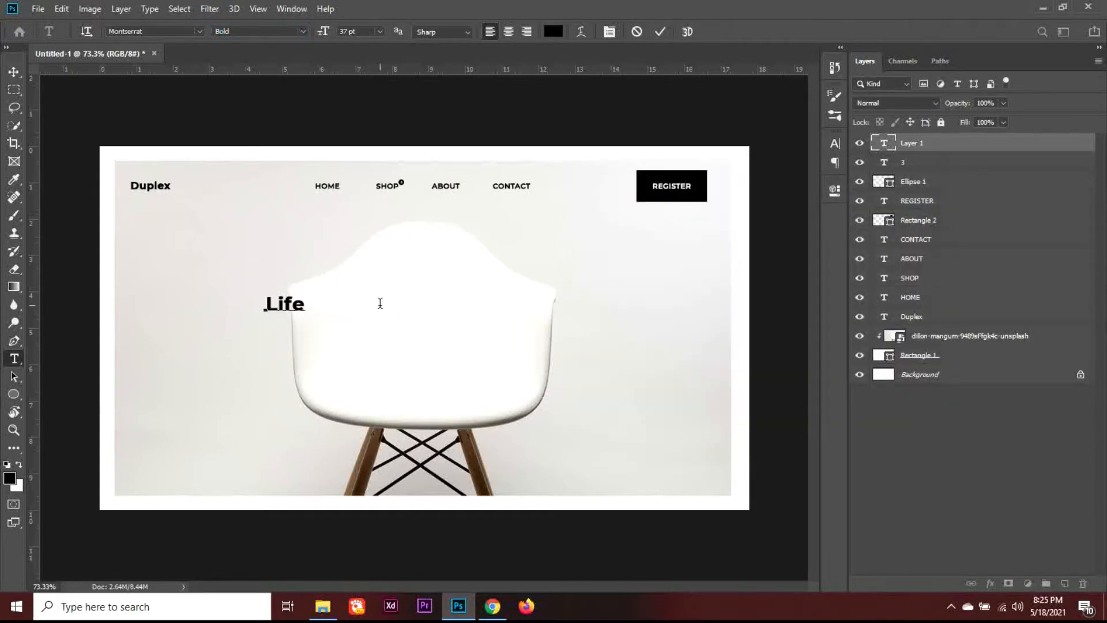
type(" a new experience")
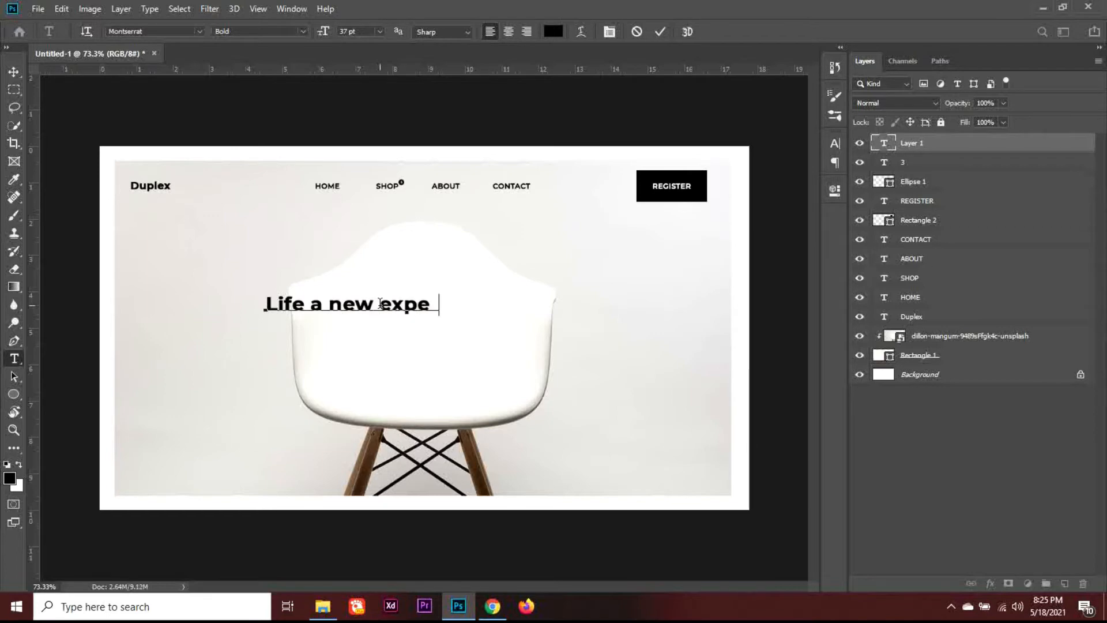
Set the whole headline's font style to Medium
key("ctrl+a")
left_click(276, 32)
key("Up")
key("Up")
key("Up")
key("Up")
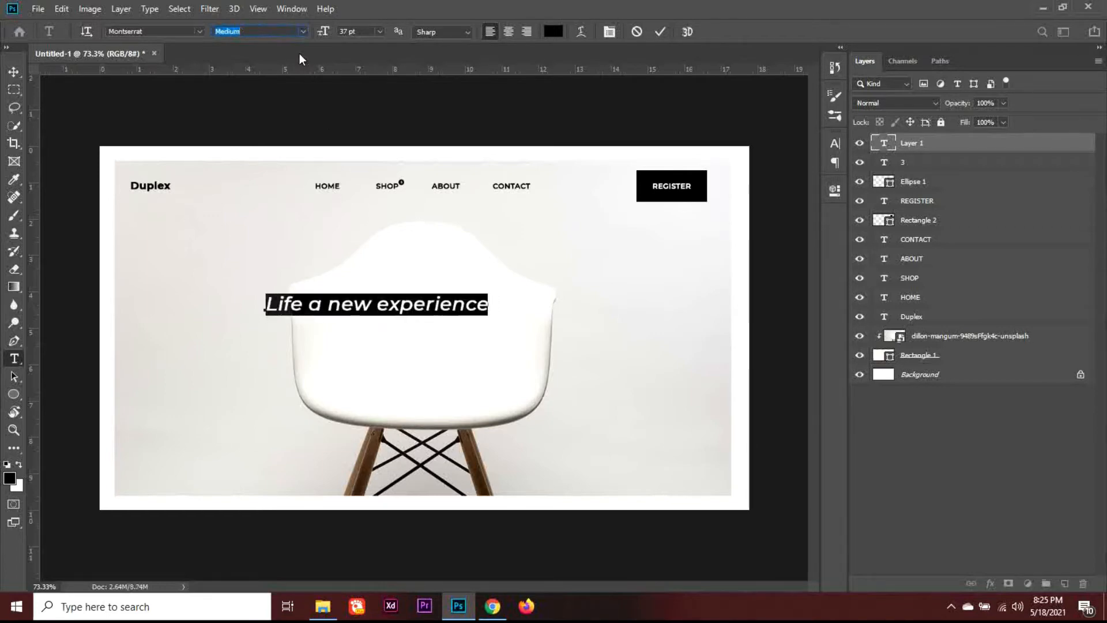
Set the headline's font size to 46 pt and its tracking to 80
left_click(841, 144)
left_click(724, 181)
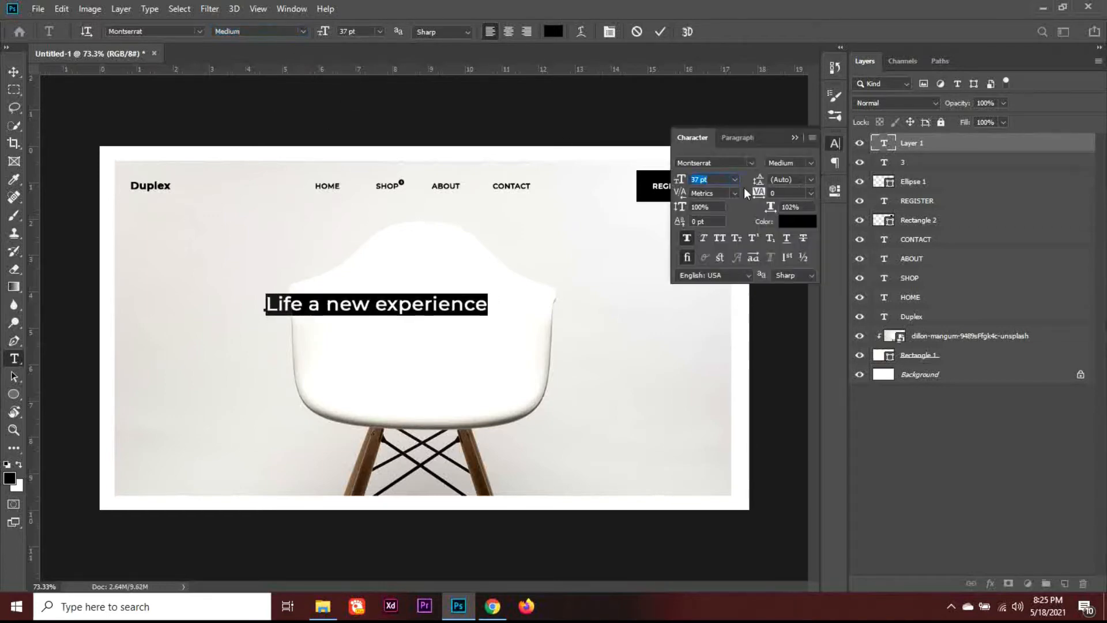
scroll(725, 181, "up", 7)
left_click(790, 194)
scroll(789, 194, "up", 1)
scroll(789, 193, "up", 3)
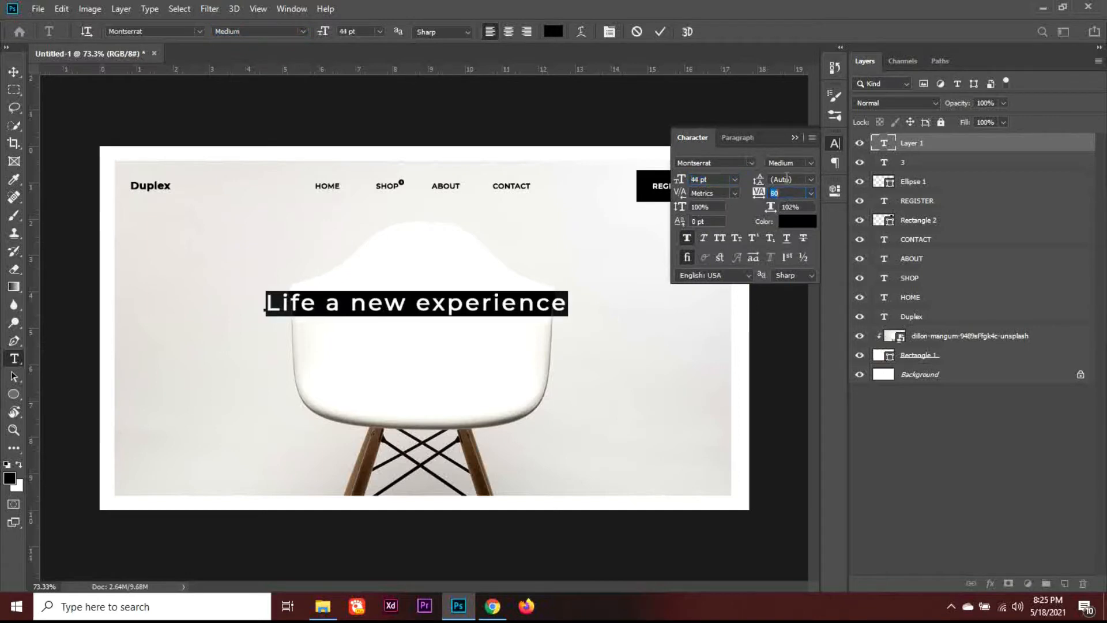
scroll(718, 179, "up", 2)
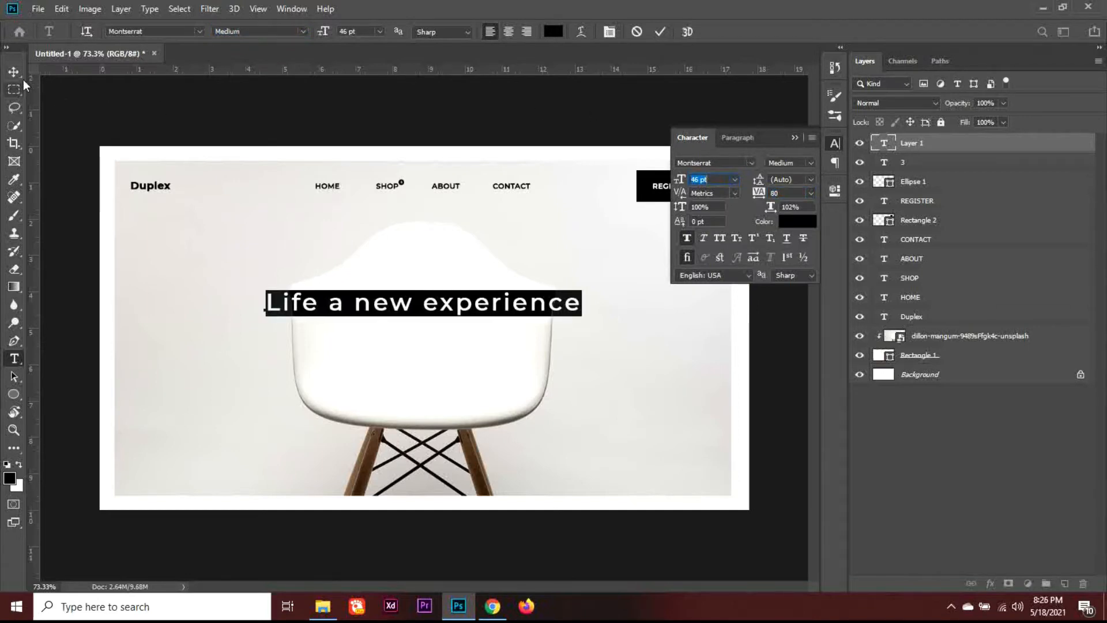
Finish the headline text and move it up across the upper part of the chair's backrest, centred on the photo
key("ctrl+Return")
key("v")
mouse_move(403, 312)
left_mouse_down()
mouse_move(399, 289)
mouse_move(383, 295)
mouse_move(396, 294)
left_mouse_up()
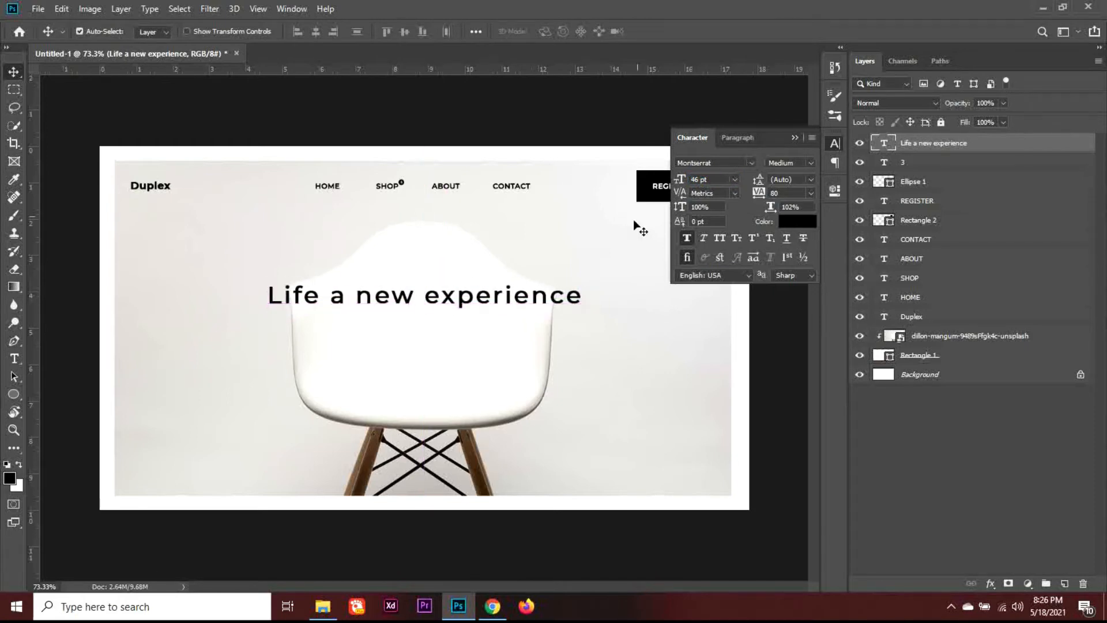
left_click(795, 138)
key("shift+Up")
key("shift+Up")
key("shift+Up")
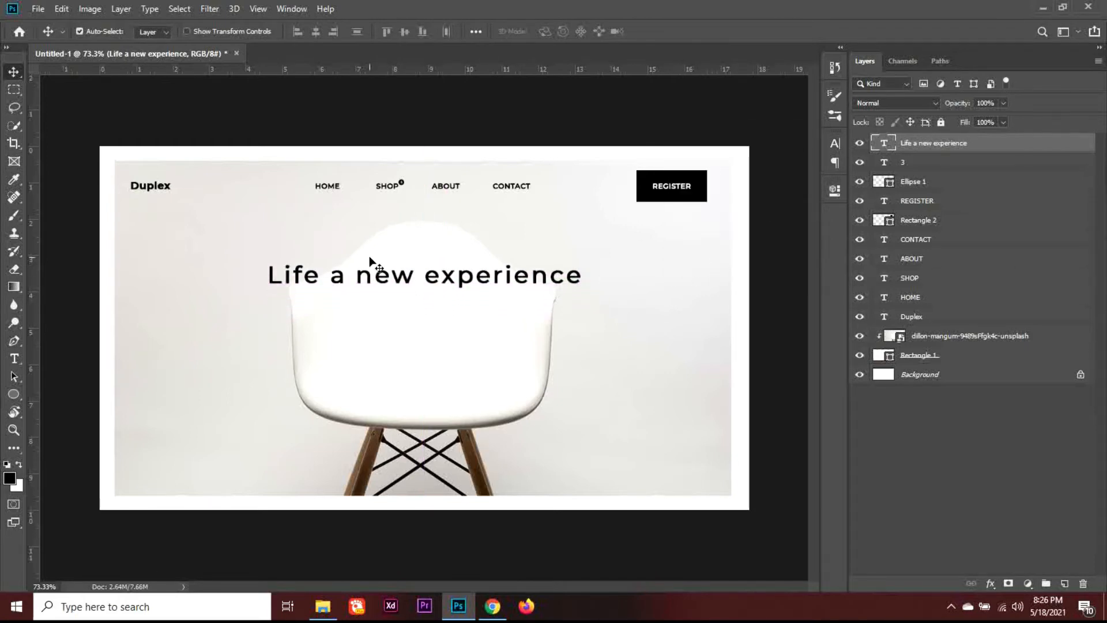
Add a text line below the headline reading "Beautiful, functional furniture for everyday"
key("t")
left_click(274, 313)
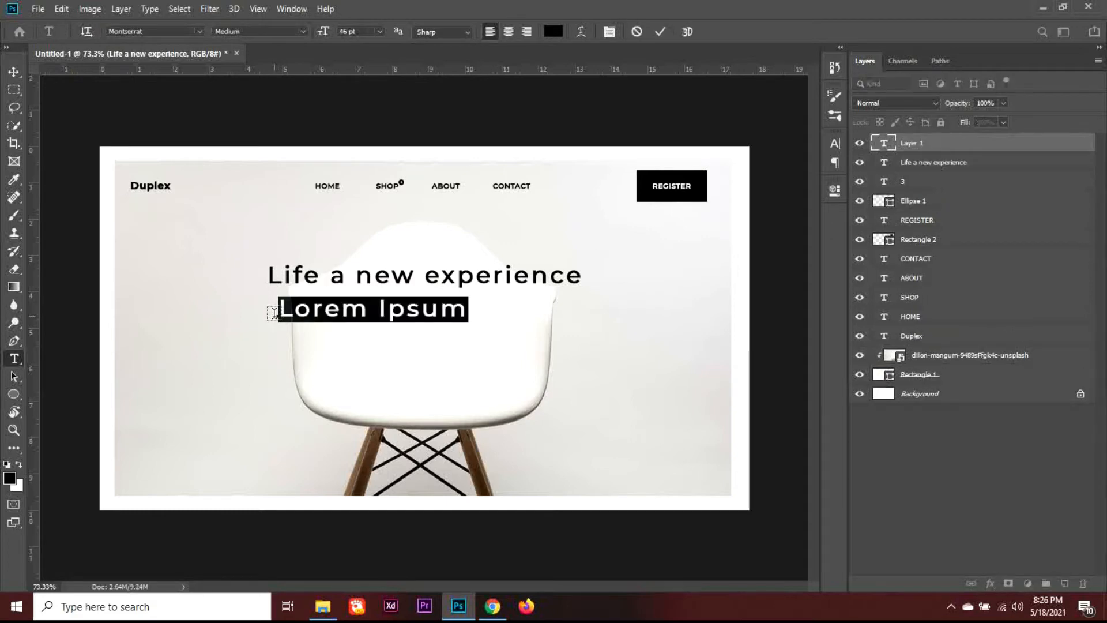
type("bea")
key("BackSpace")
key("BackSpace")
key("BackSpace")
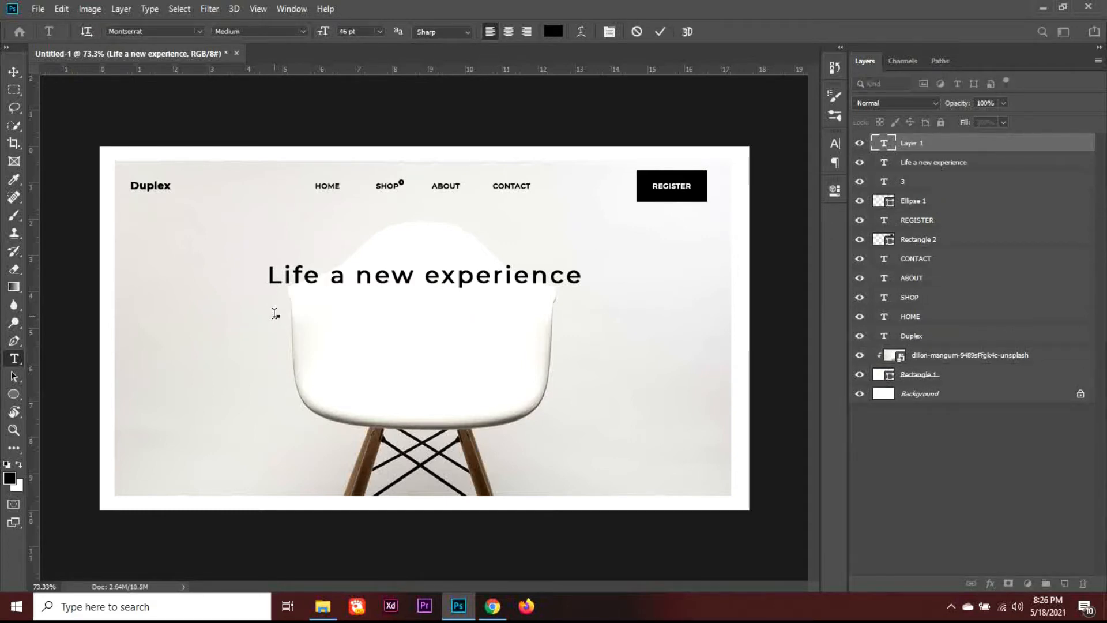
type("Beautiful")
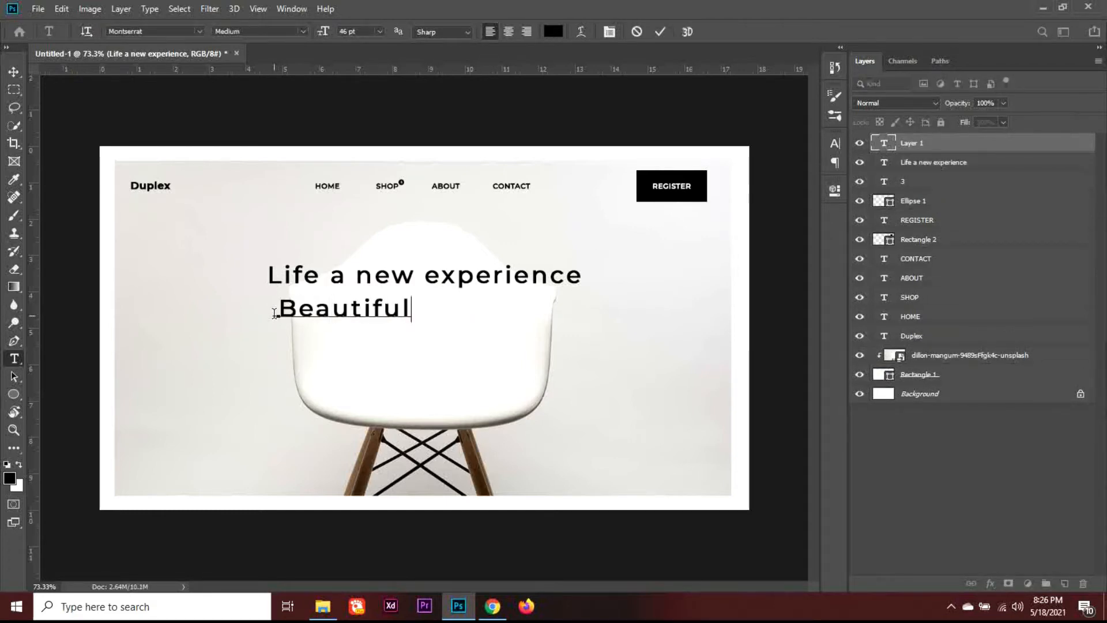
type(", fun")
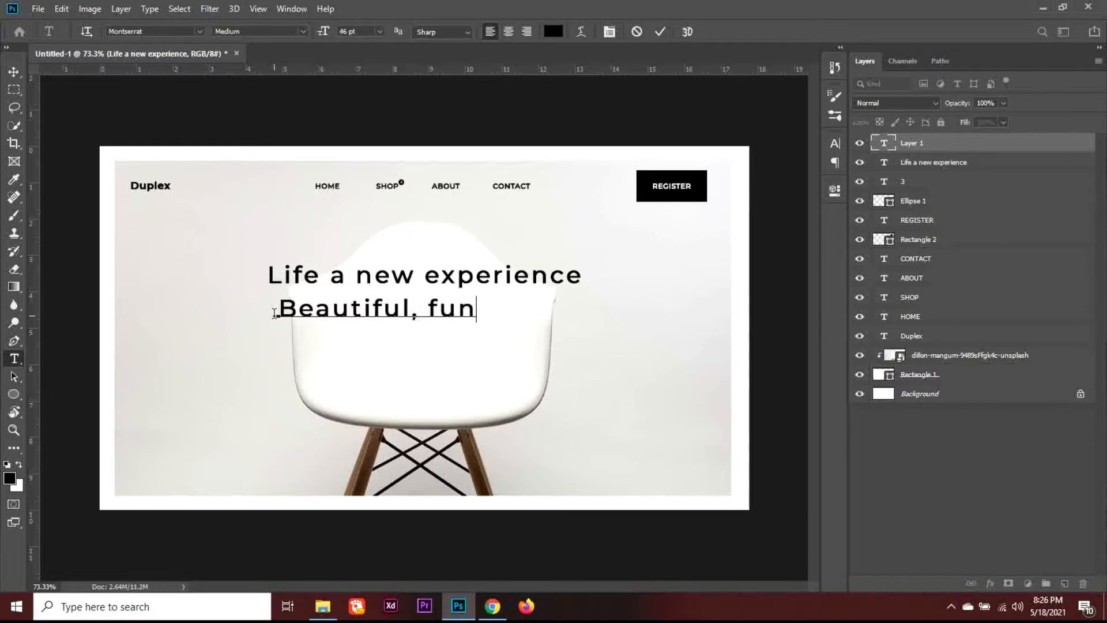
type("ctional")
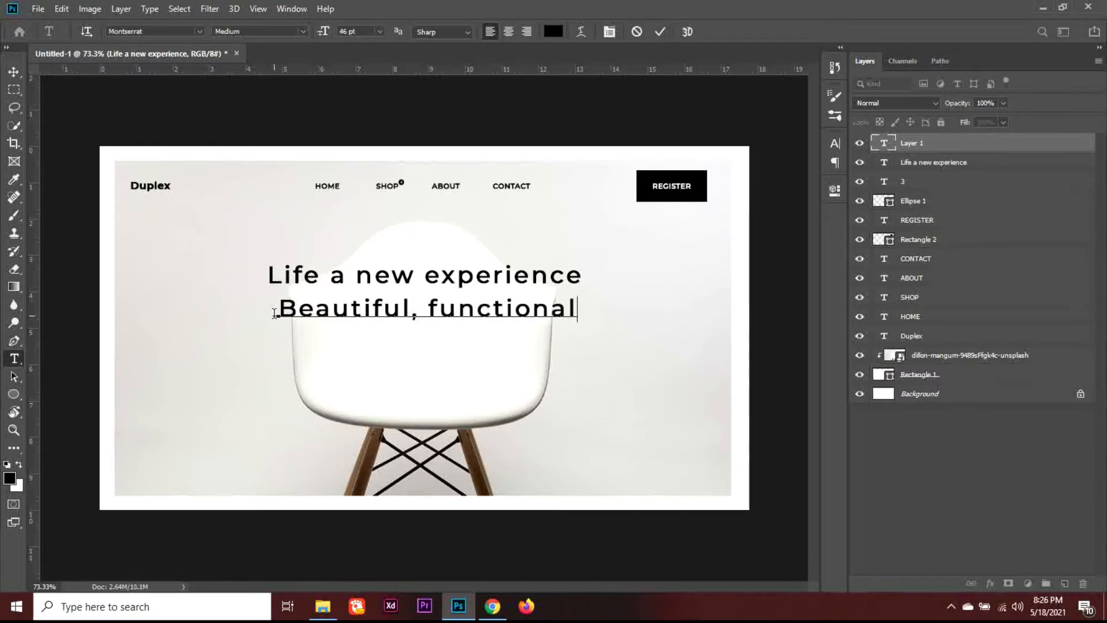
type(" furn")
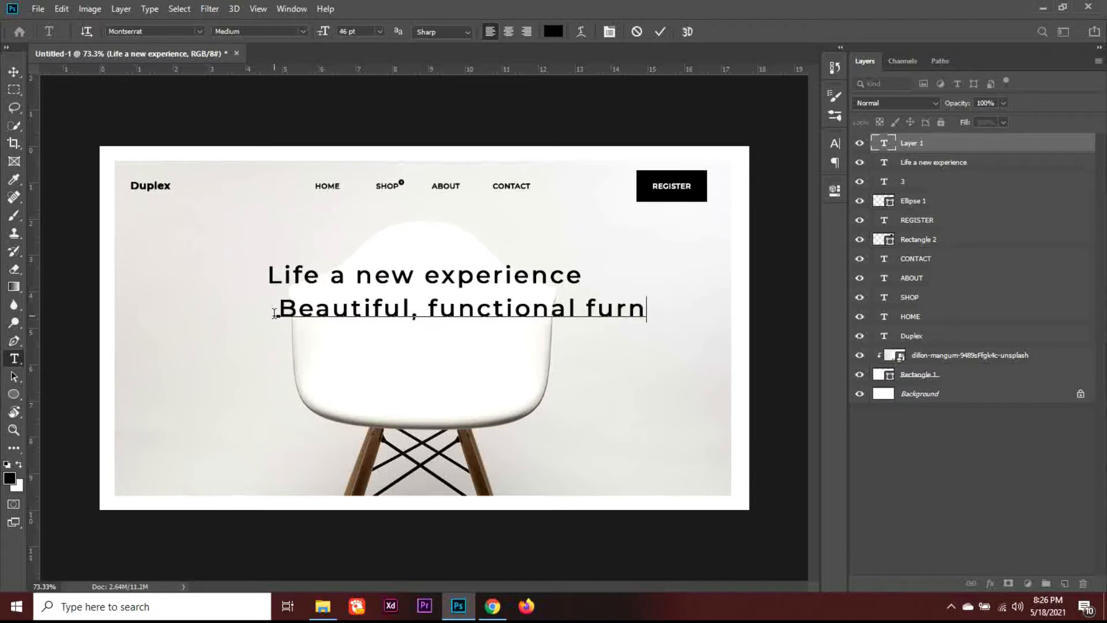
type("iture fo")
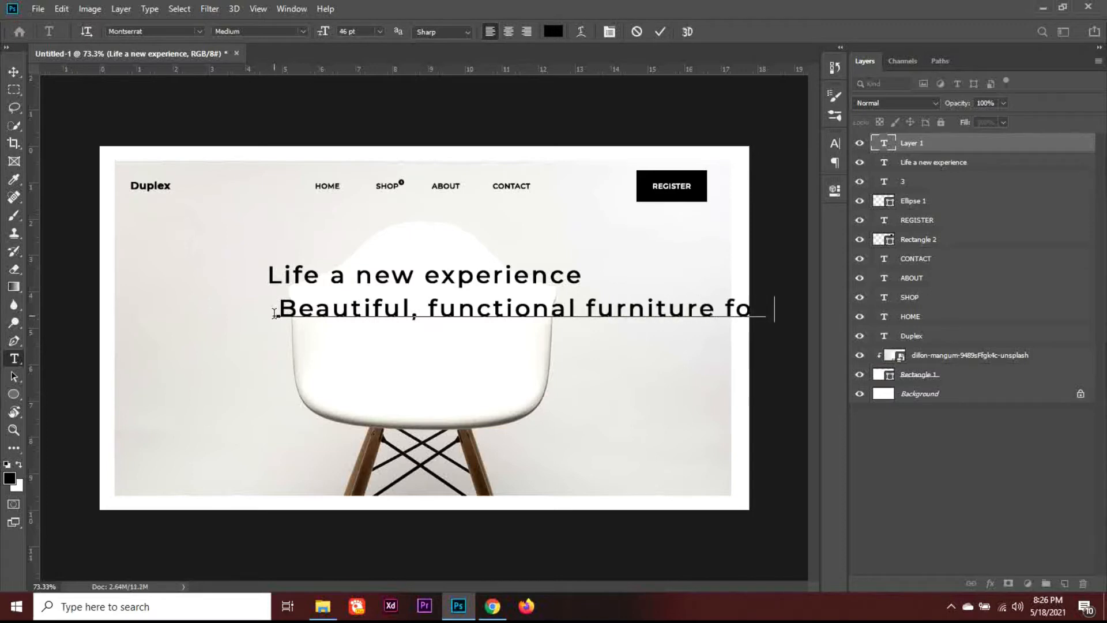
Set the whole subheading's tracking to 0, its font style to Regular and its size to 20 pt
key("ctrl+a")
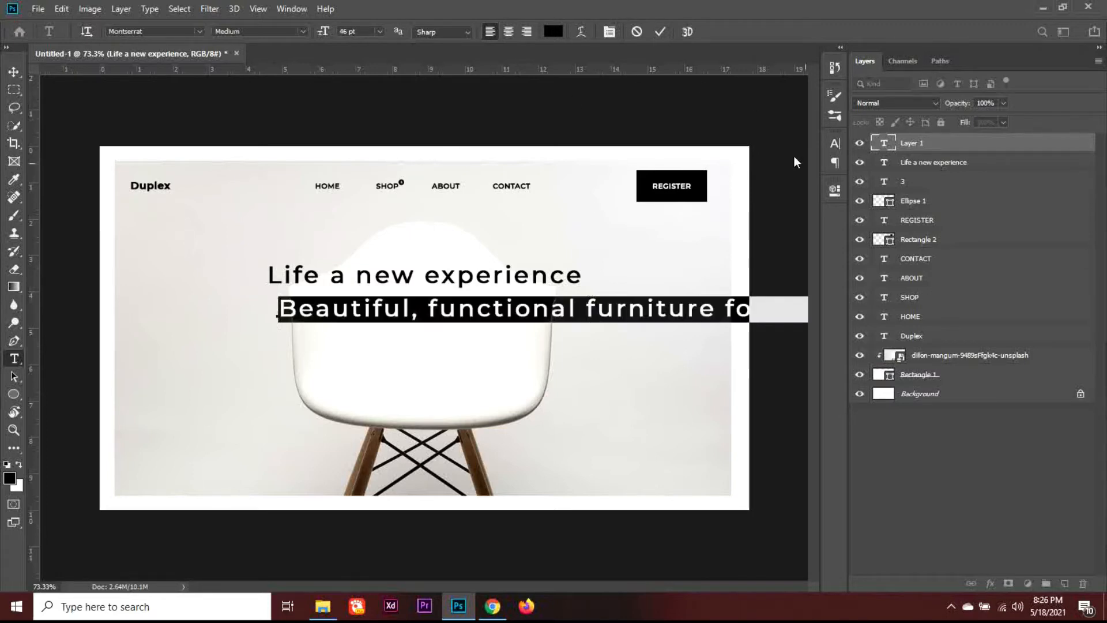
left_click(835, 143)
left_click(810, 193)
left_click(788, 275)
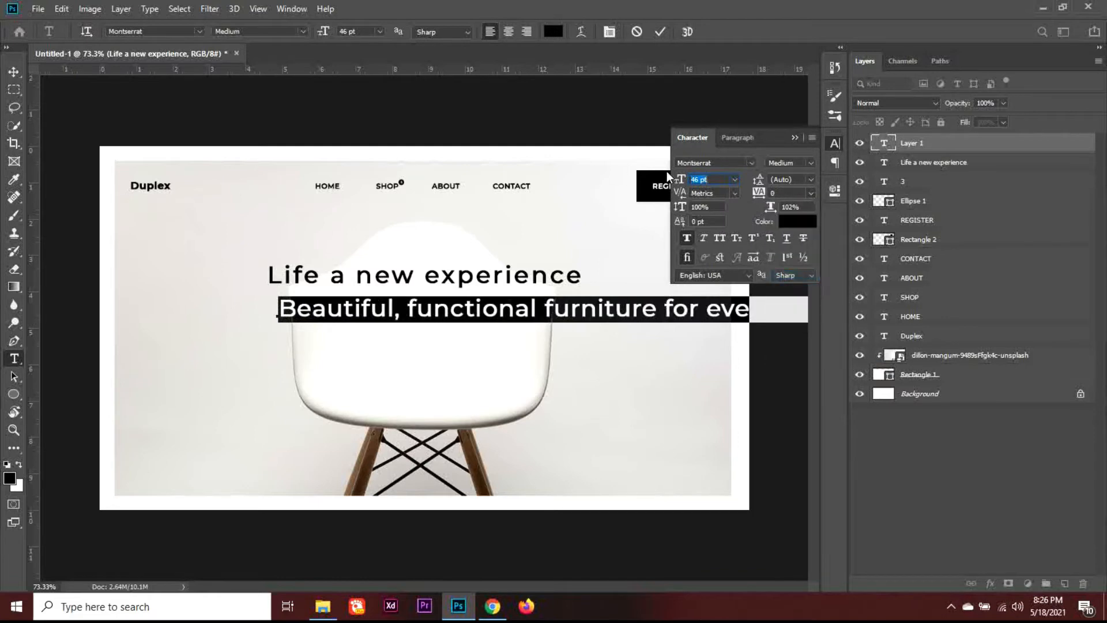
left_click(782, 163)
scroll(782, 163, "up", 1)
left_click(714, 180)
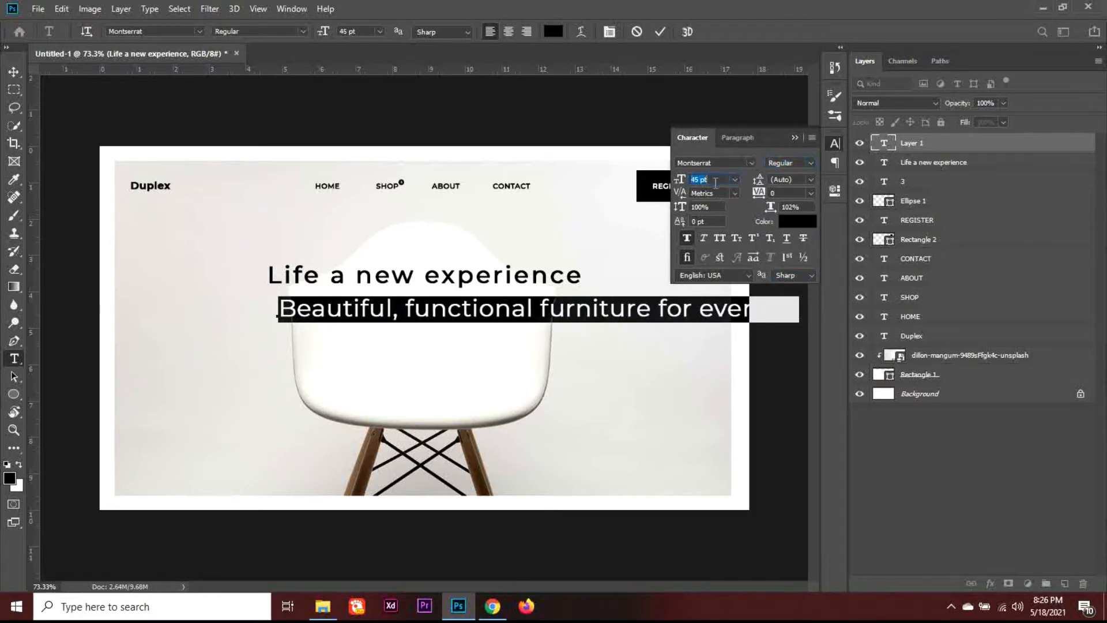
scroll(716, 188, "down", 13)
scroll(716, 188, "down", 13)
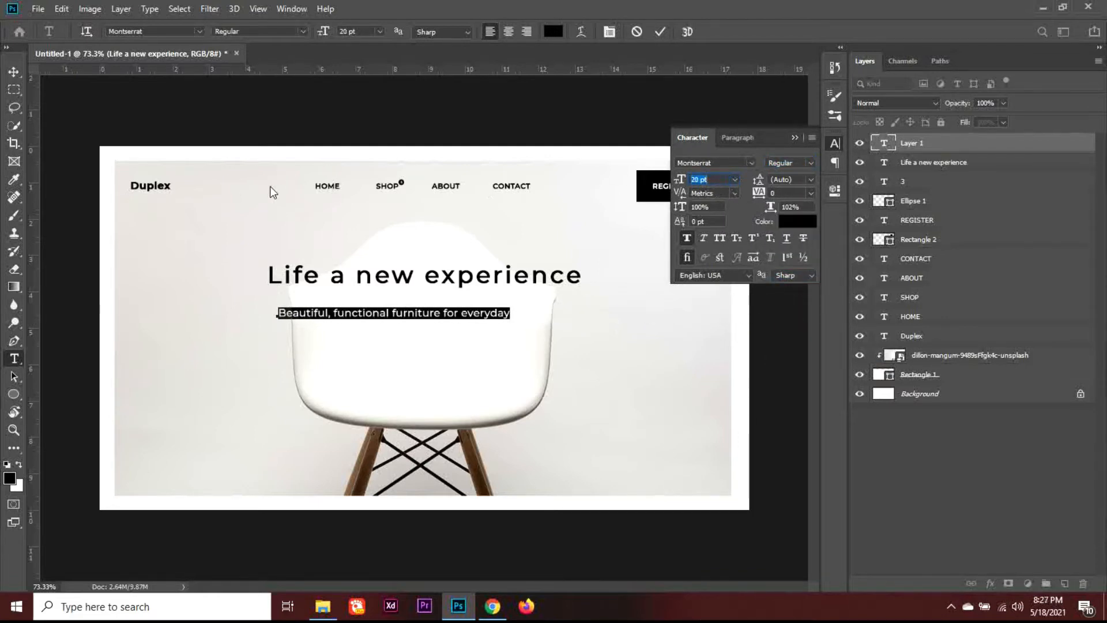
Change the subheading's text colour to dark grey 474747
left_click(794, 223)
left_click_drag(607, 324, 583, 326)
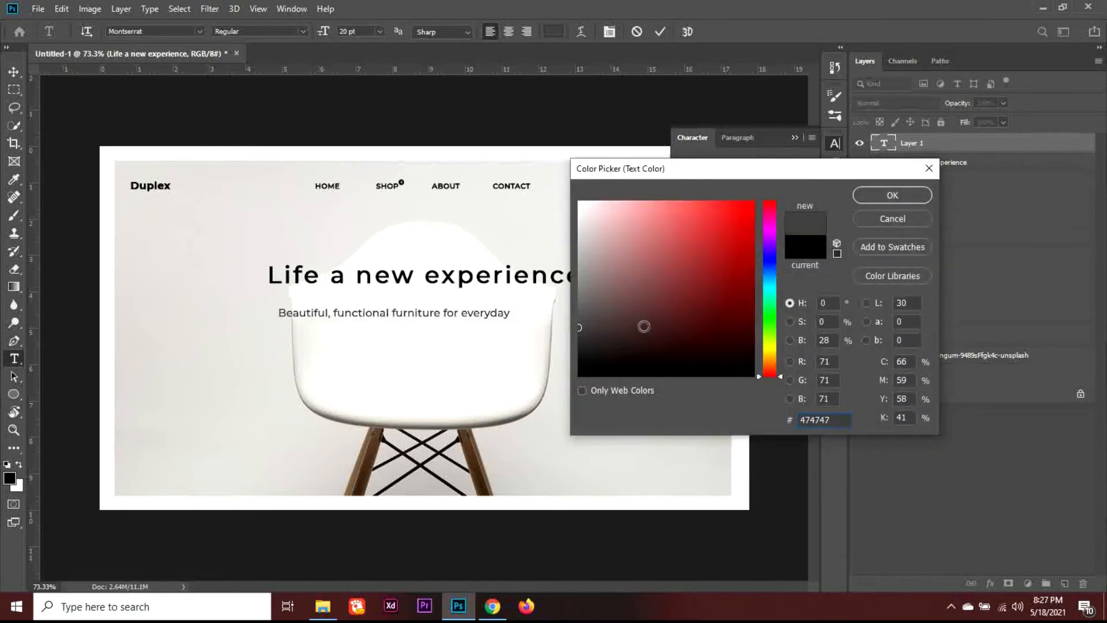
key("Return")
Move the subheading to sit centred just beneath the headline
left_click(14, 72)
left_click_drag(368, 318, 392, 306)
key("Down")
key("Down")
key("Down")
key("Down")
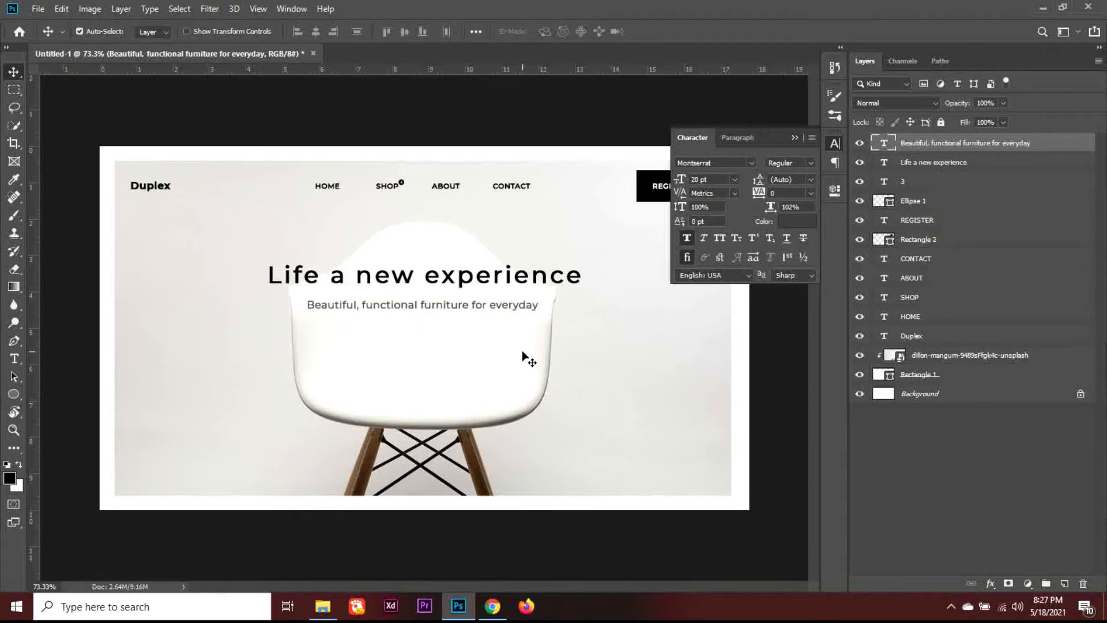
left_click(793, 138)
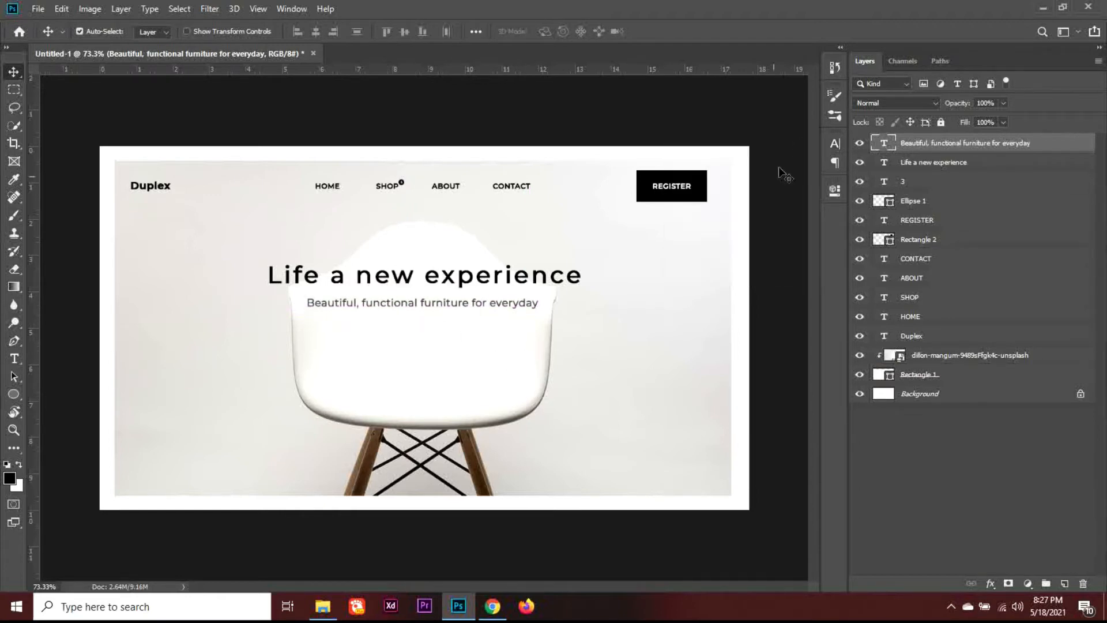
Draw a button rectangle about 175 by 73 px below the subheading and fill it with black
left_click(16, 392)
left_click(64, 393)
left_click_drag(370, 335, 458, 371)
left_click(638, 270)
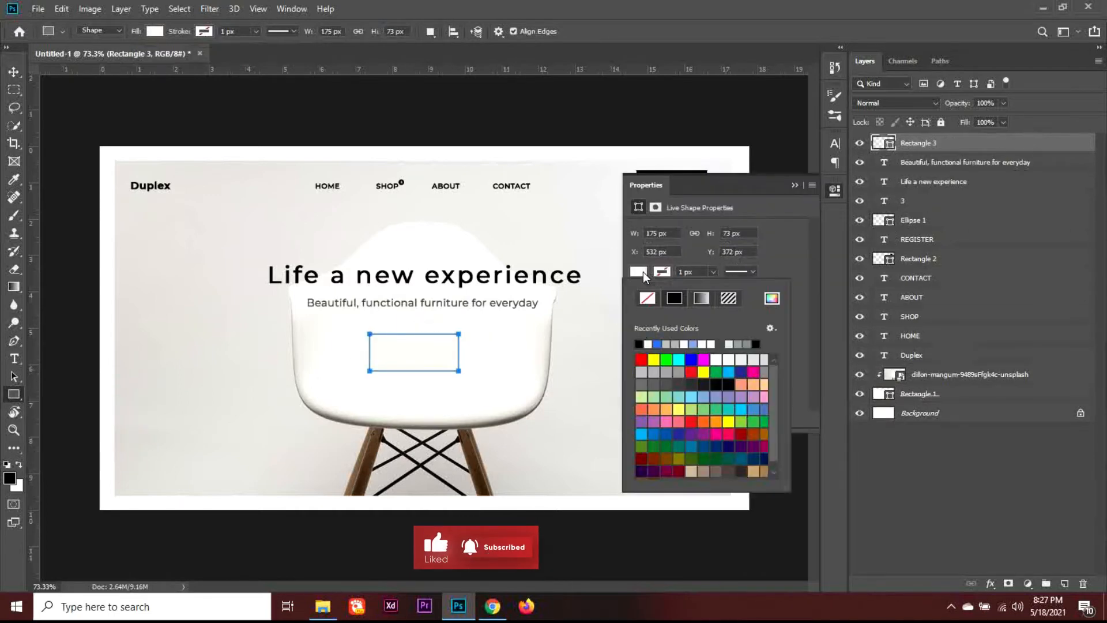
left_click(644, 328)
left_click(794, 185)
left_click(14, 72)
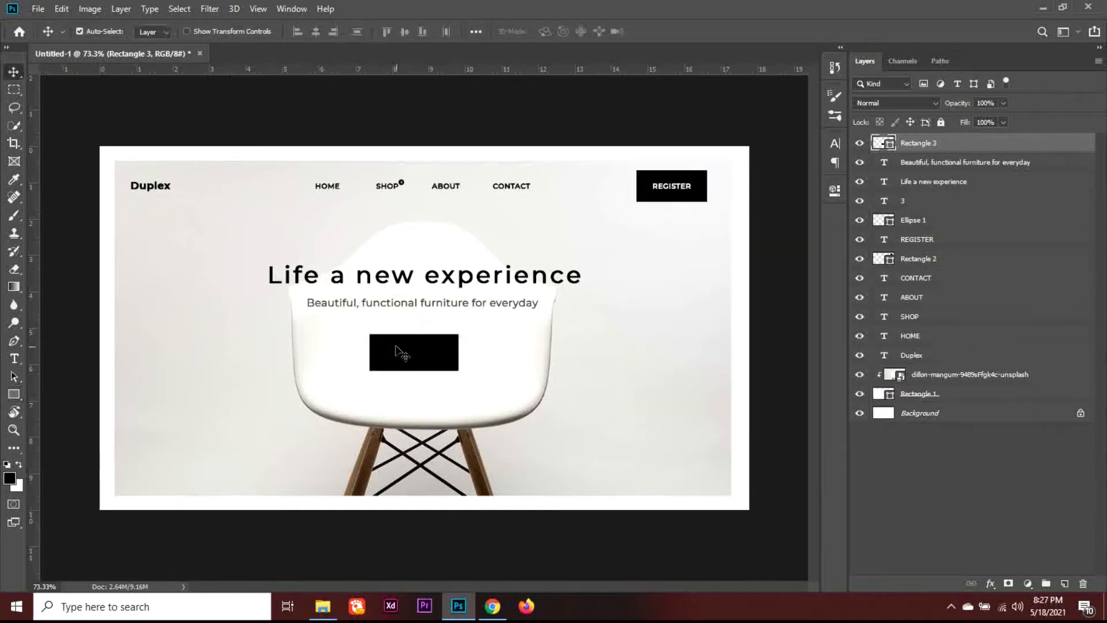
Centre the black button rectangle under the subheading and nudge it slightly up
left_click_drag(418, 358, 431, 358)
key("ctrl+t")
key("shift+Up")
key("Return")
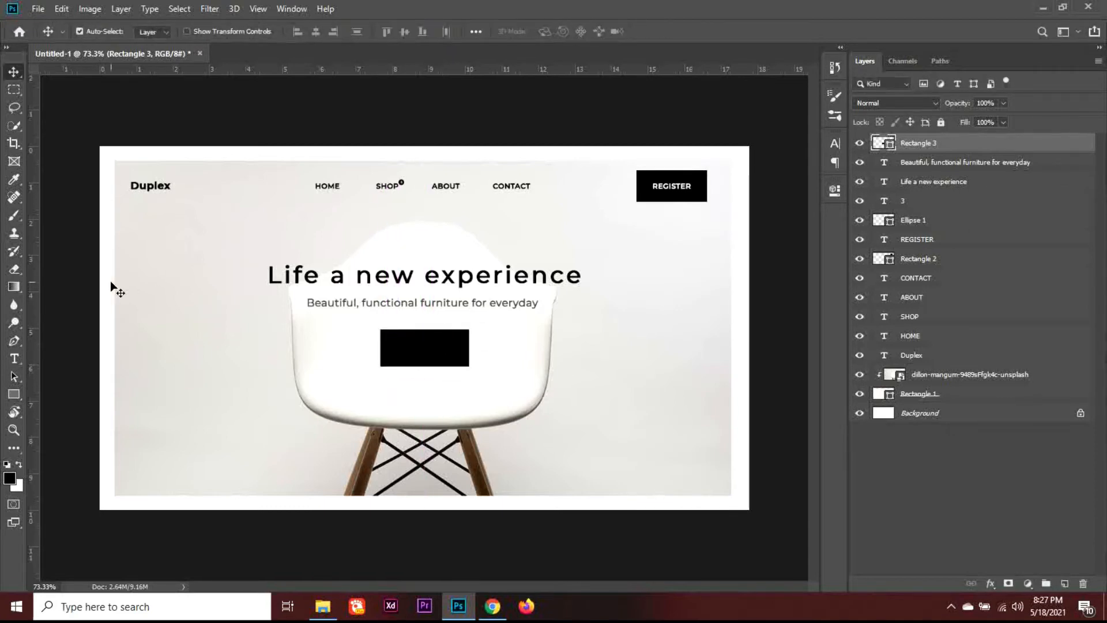
Add the label "SHOP" on the black button rectangle as a separate text layer
left_click(14, 358)
left_click(1064, 583)
left_click(407, 354)
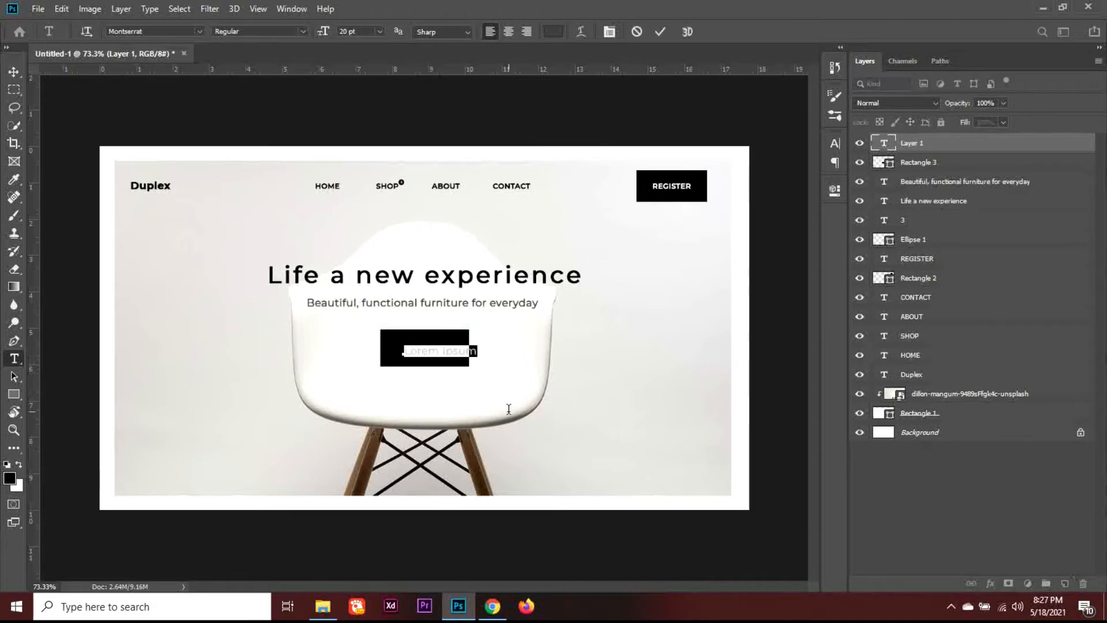
type("SHOP")
key("ctrl+a")
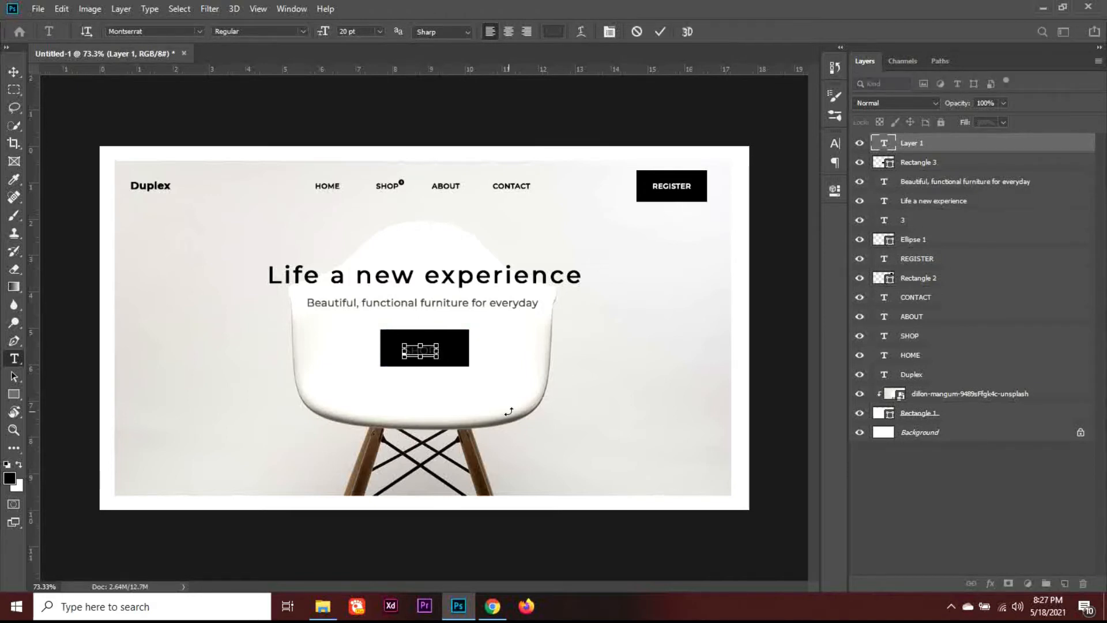
Set the button label's text colour to white, ffffff
left_click(554, 32)
type("ffffff")
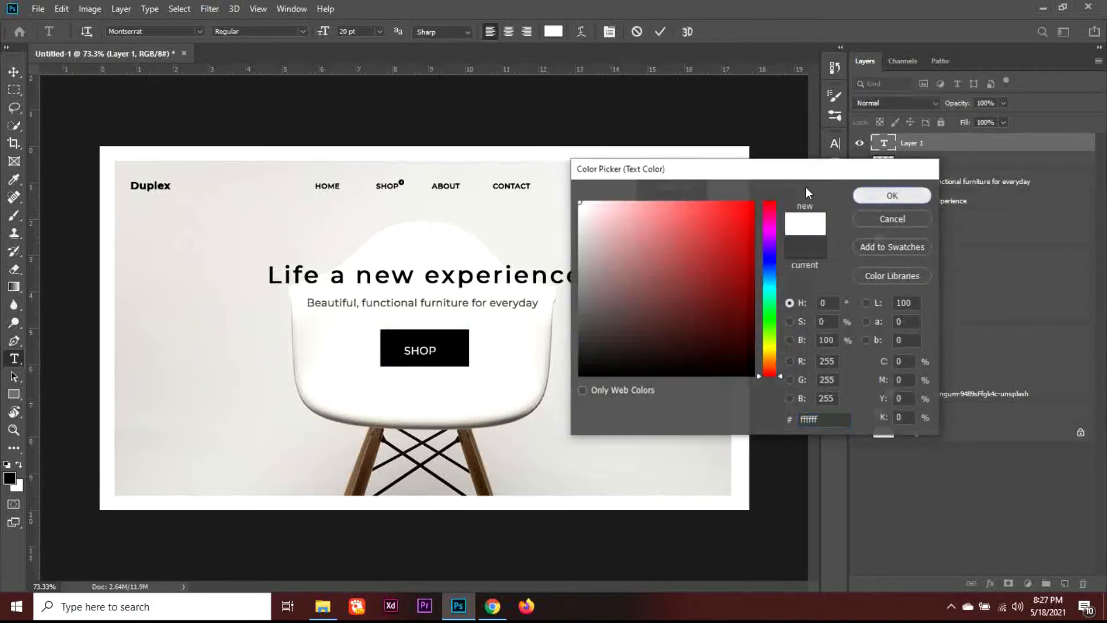
left_click(876, 193)
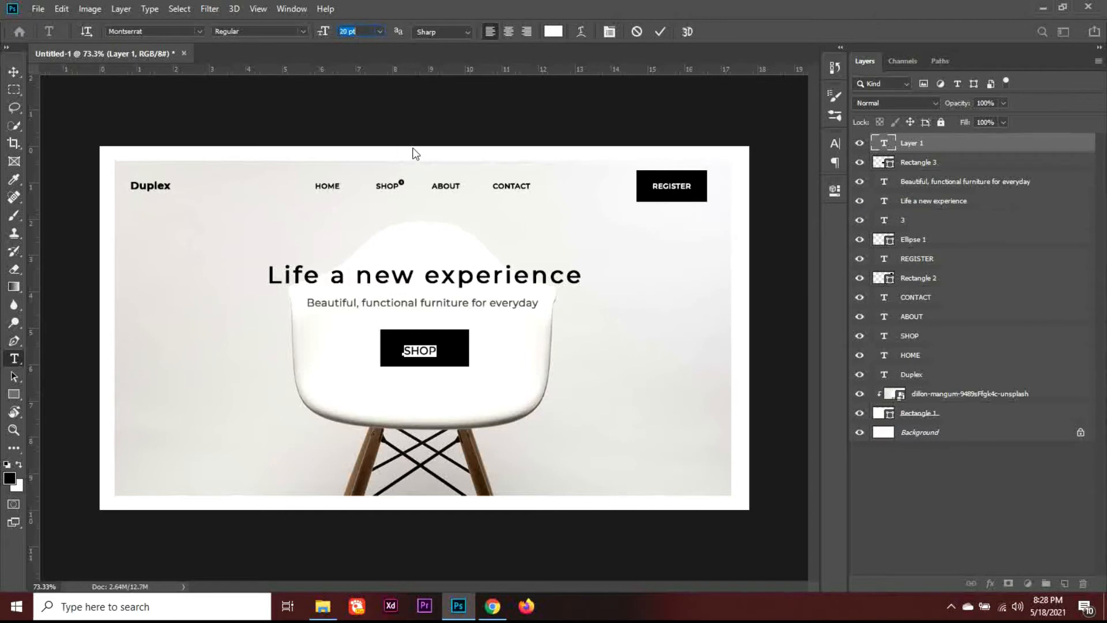
Align the SHOP label to the centre of its black button rectangle
left_click(14, 73)
left_click(945, 167, "ctrl")
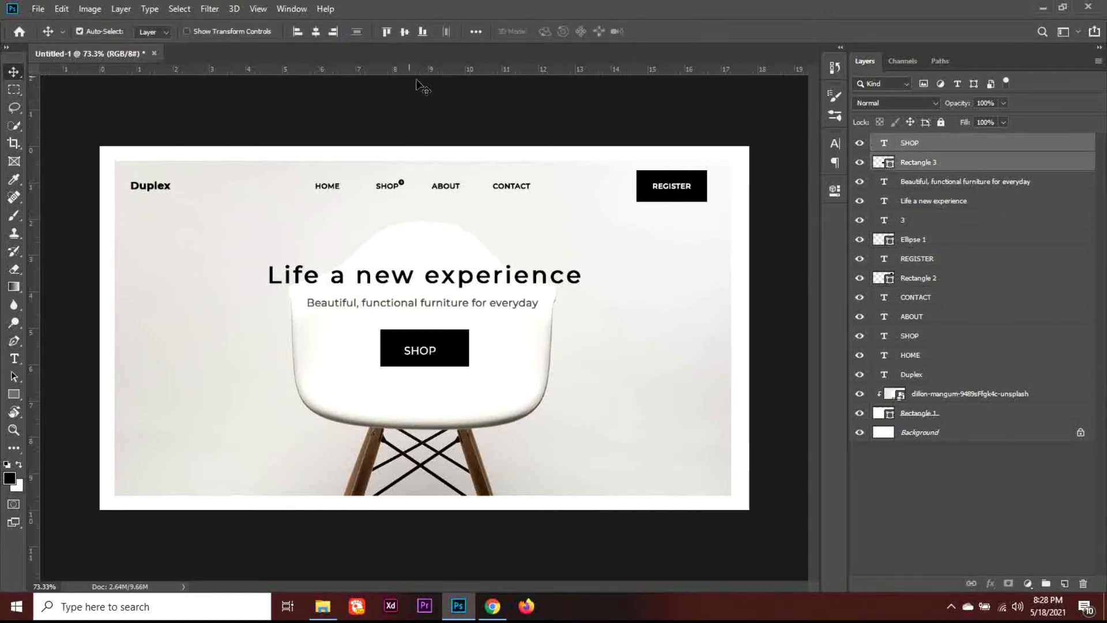
left_click(405, 32)
Switch to File Explorer and place the instagram, 043-twitter and 021-facebook images into the Photoshop document
left_click(321, 609)
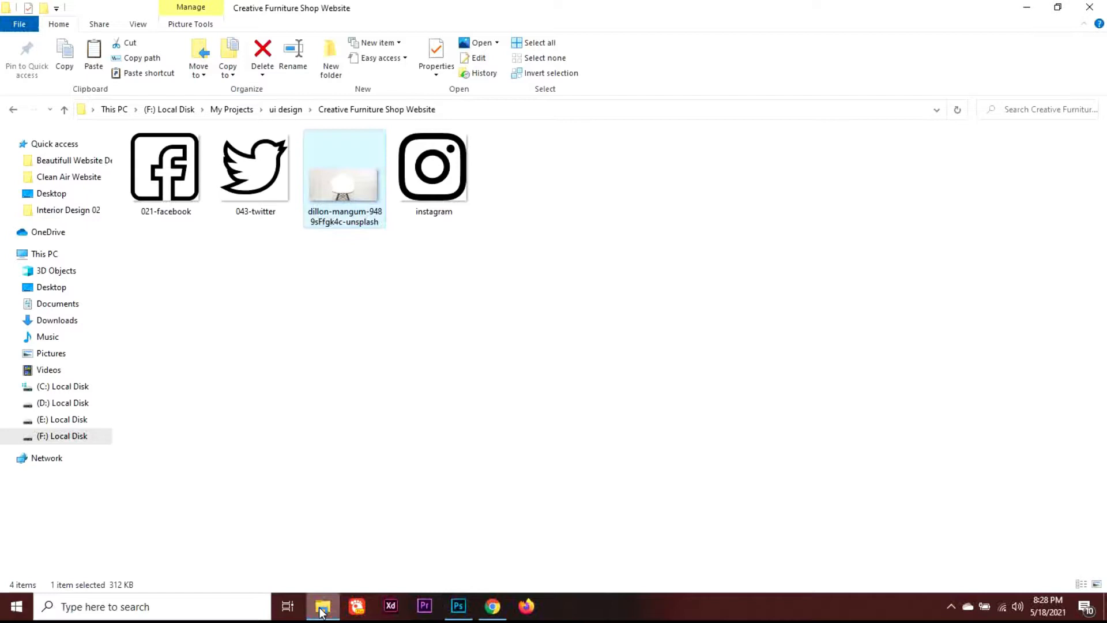
left_click(440, 216)
left_click(255, 167, "ctrl")
left_click(165, 167, "ctrl")
left_click_drag(165, 167, 489, 494)
Scale each of the three placed social icons down to a small icon of about the same size
left_click_drag(522, 426, 460, 315)
key("Return")
left_click_drag(554, 457, 494, 320)
key("Return")
left_click_drag(530, 434, 458, 285)
key("Return")
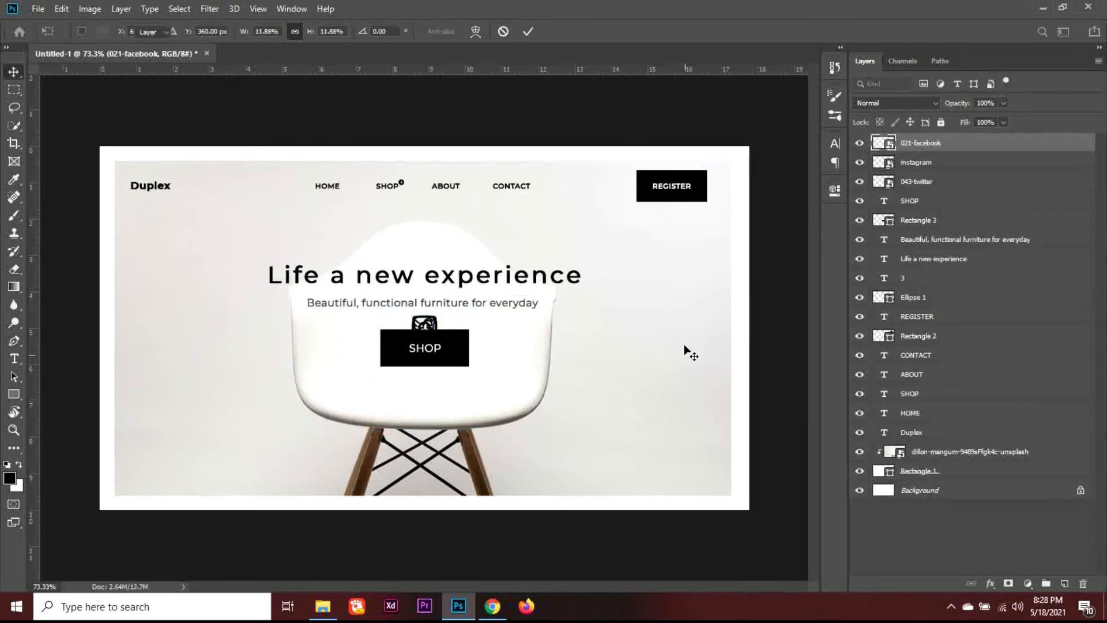
Move the three stacked social icons together to the photo's lower right corner, below the REGISTER button
left_click(935, 182, "shift")
key("ctrl+t")
left_click_drag(423, 329, 674, 490)
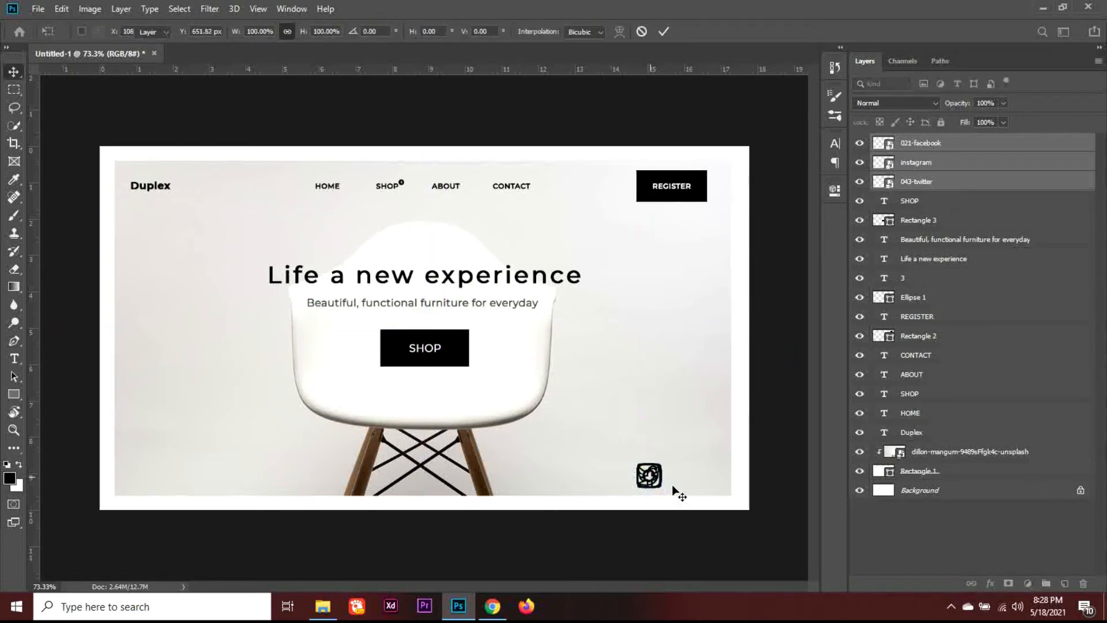
key("Return")
Spread the social icons into an evenly spaced row, with Instagram and then Twitter to the right of Facebook
left_click(942, 166)
left_click(940, 185, "shift")
key("shift+Right")
key("shift+Right")
key("shift+Right")
key("shift+Right")
key("shift+Right")
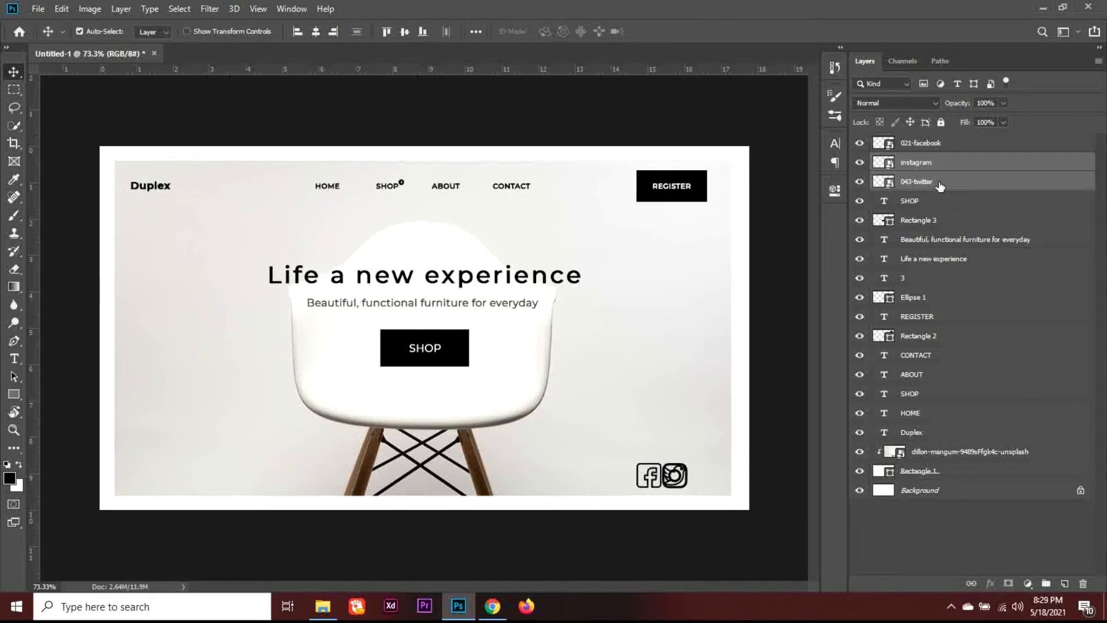
key("shift+Right")
key("shift+Right")
key("shift+Right")
key("shift+Right")
key("shift+Right")
left_click(938, 184)
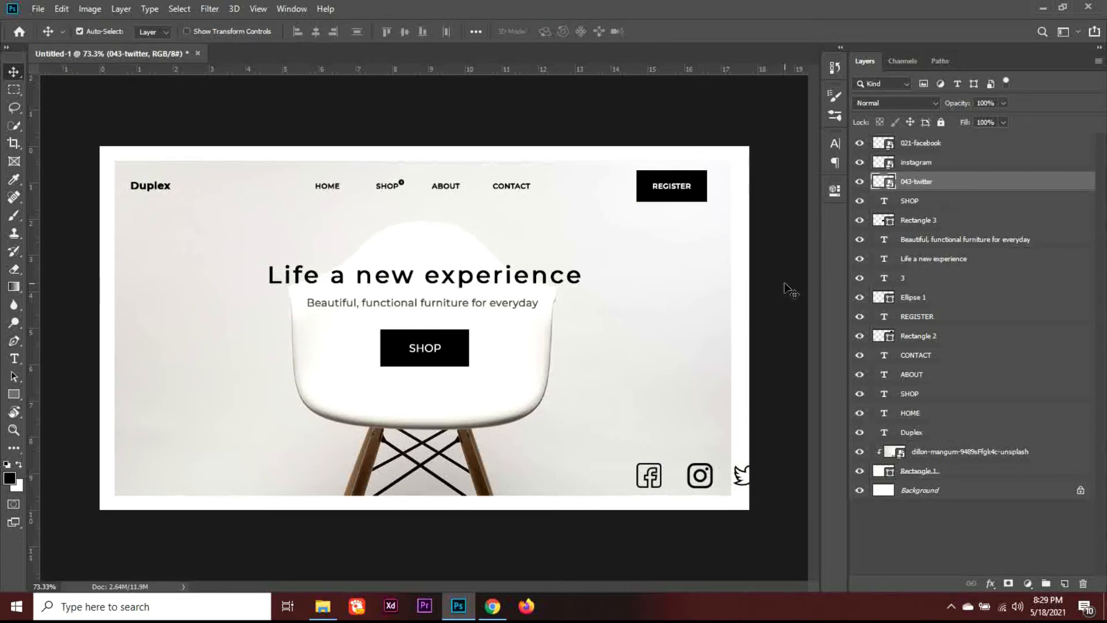
Scale the row of three social icons down together to about 58%, keeping it inside the photo
left_click(953, 149, "shift")
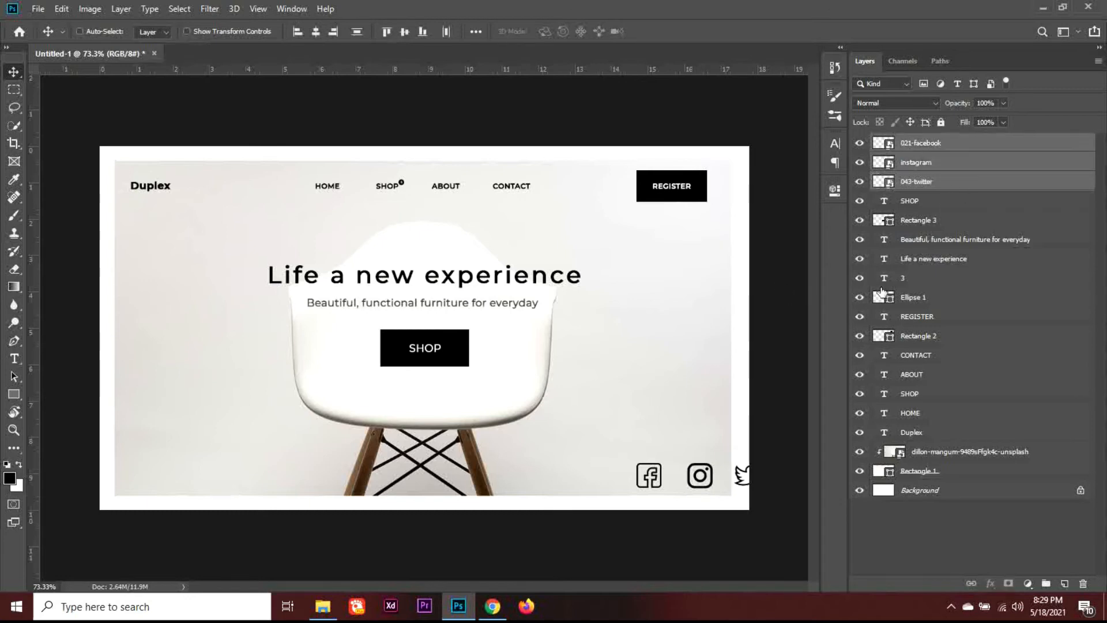
key("ctrl+t")
left_click_drag(761, 488, 697, 481)
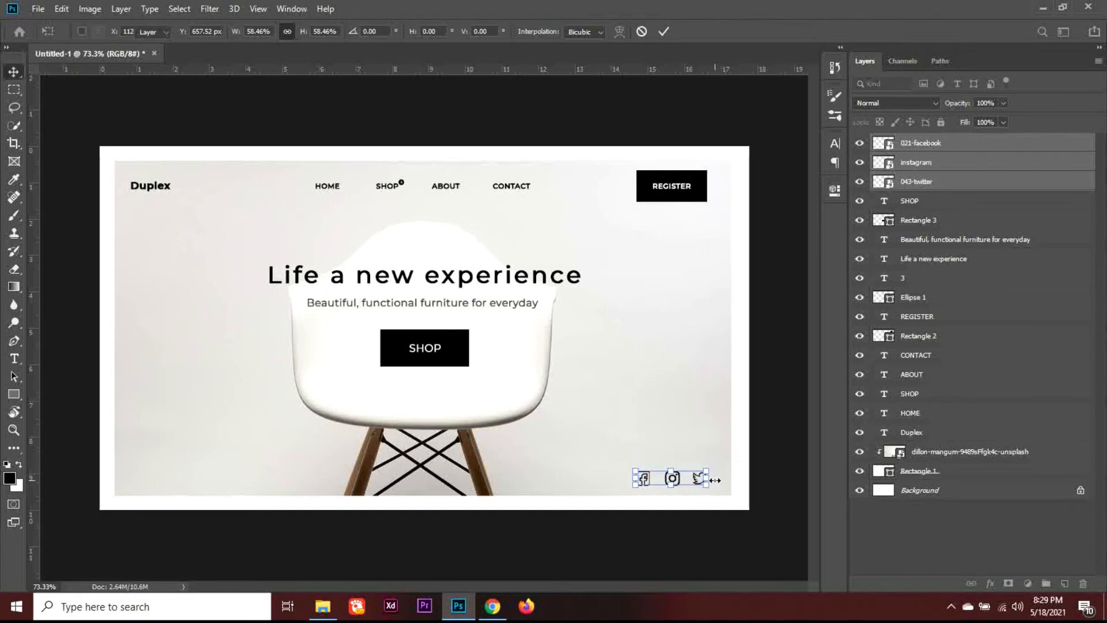
key("Return")
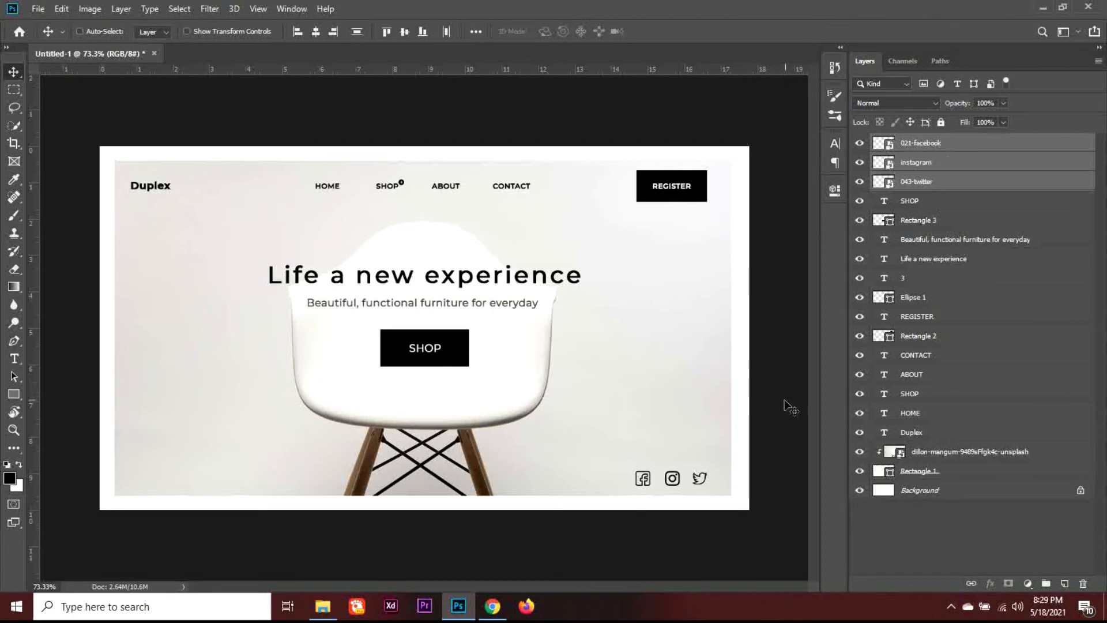
Shrink the social icon row slightly more, with its right end in line with the REGISTER button's right edge
key("ctrl+t")
left_click_drag(700, 477, 692, 475)
key("Return")
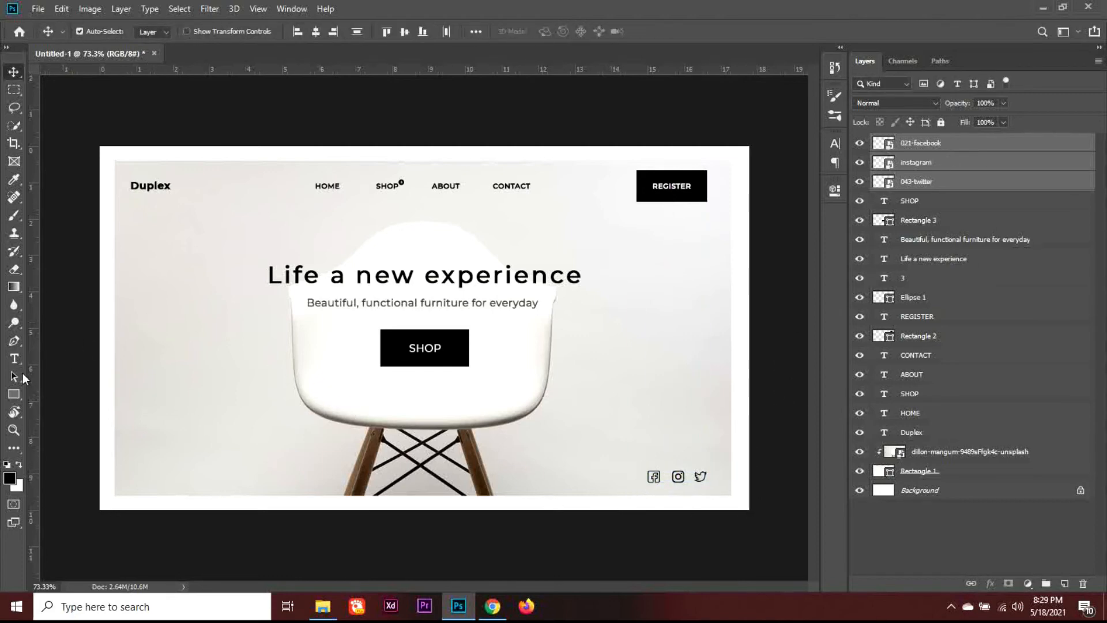
Draw a thin horizontal rectangle about 85 by 4 px below the Duplex logo, level with the headline and starting at the logo's left edge
left_click_drag(16, 392, 57, 449)
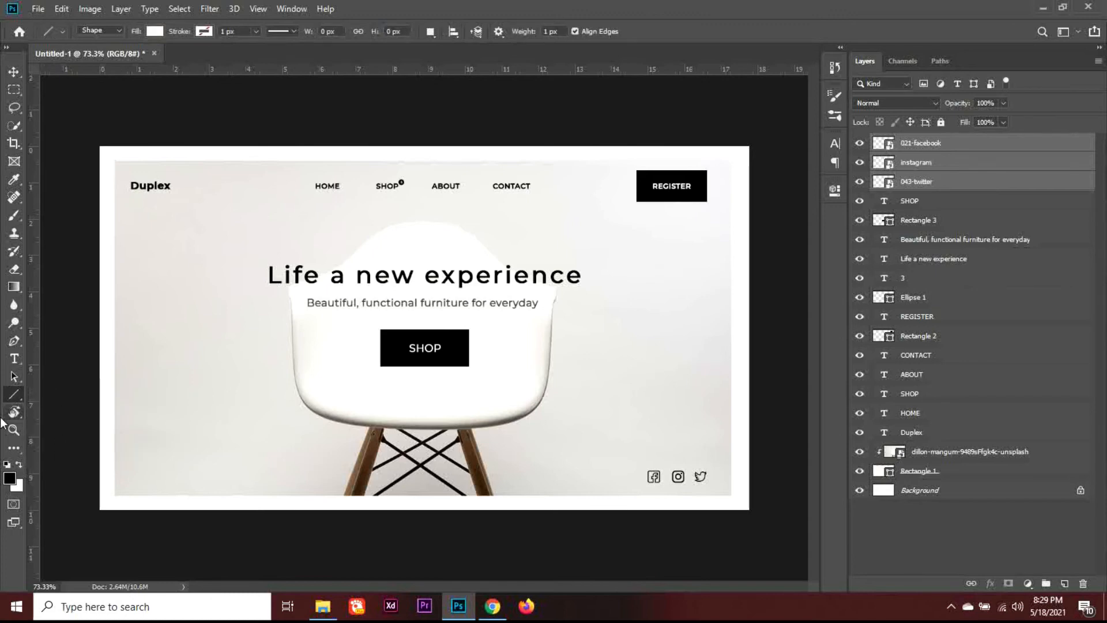
left_click_drag(12, 395, 92, 394)
scroll(143, 314, "up", 3)
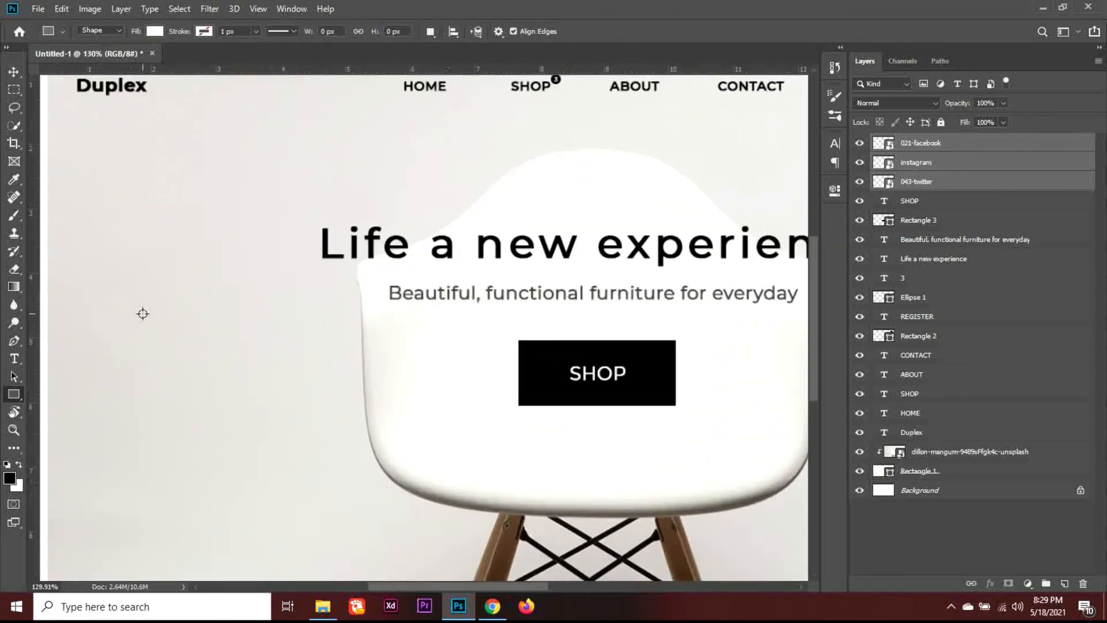
scroll(143, 313, "up", 1)
scroll(107, 314, "down", 2)
left_click_drag(473, 586, 437, 583)
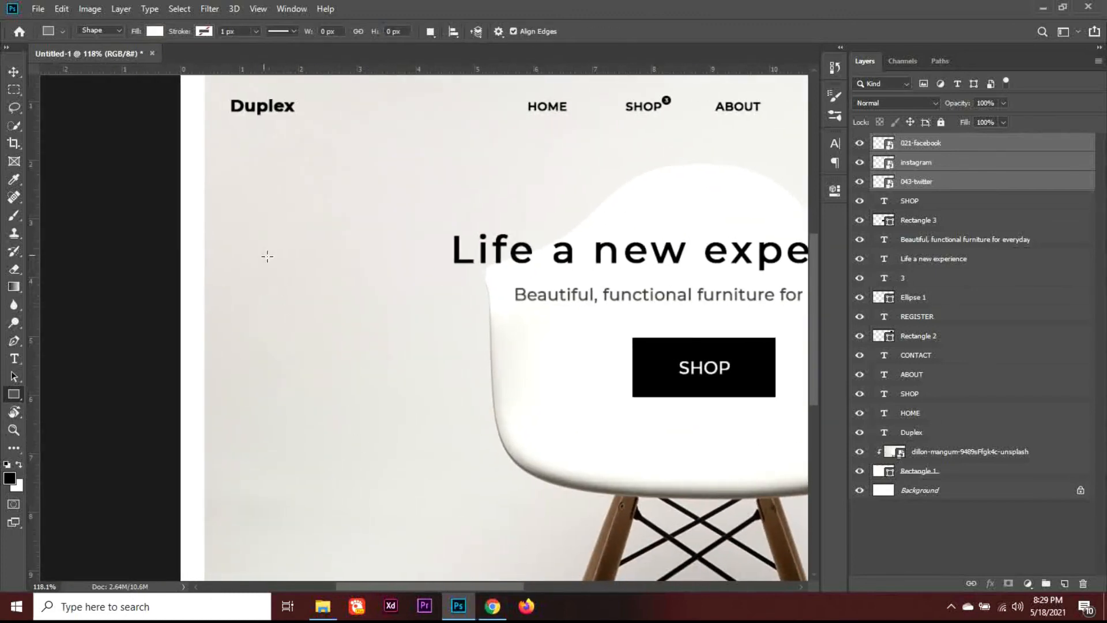
left_click_drag(229, 249, 299, 253)
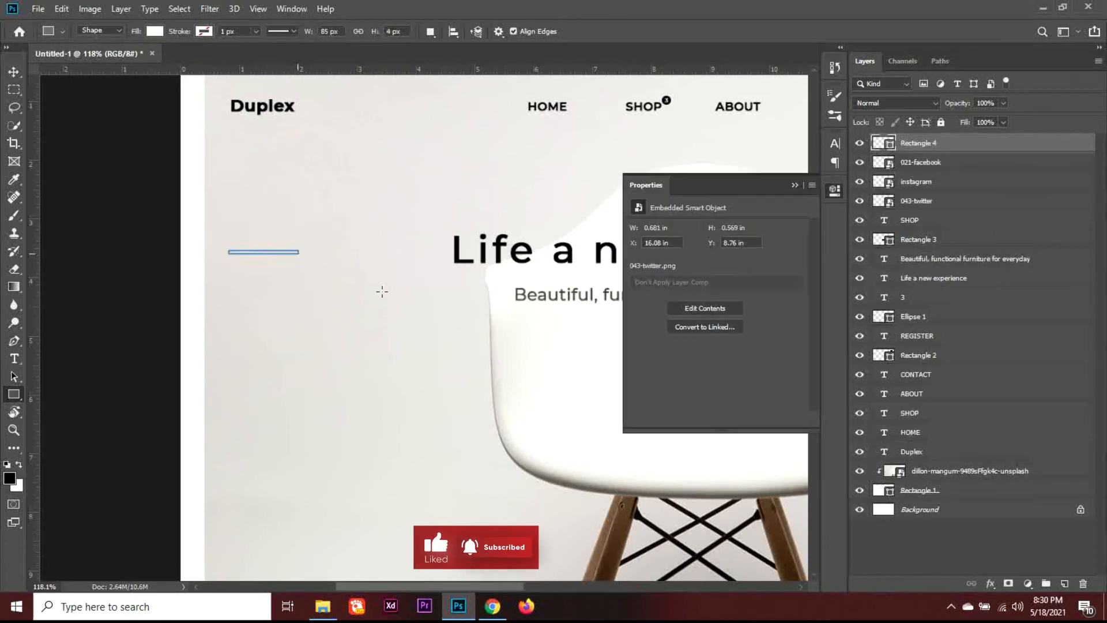
Fill the thin rectangle below the Duplex logo with grey
left_click(638, 271)
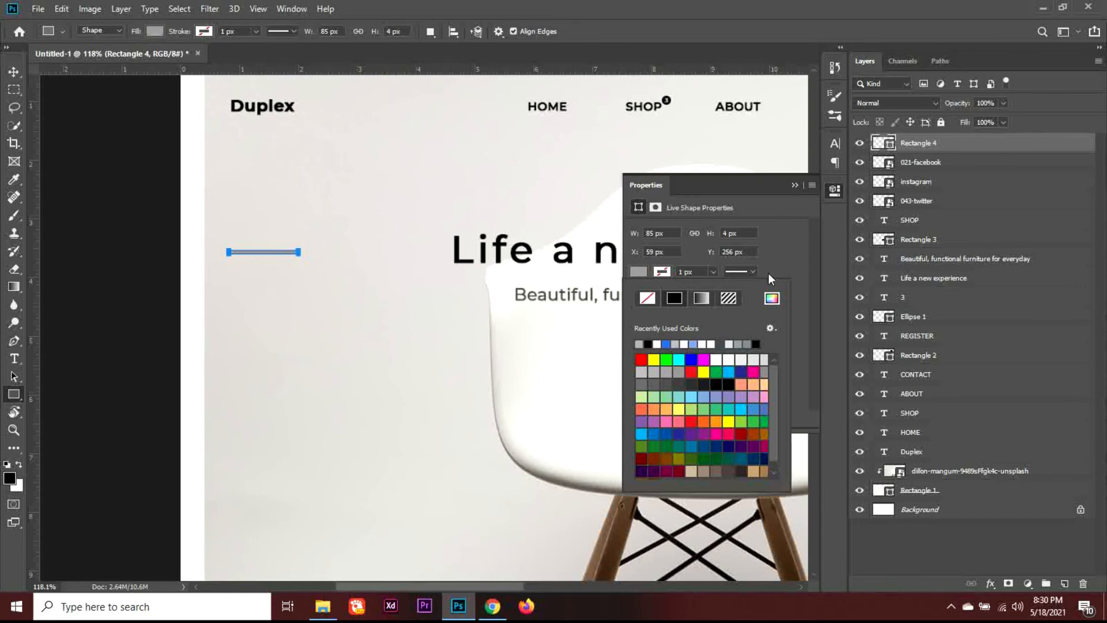
left_click(794, 186)
left_click(10, 83)
Duplicate the grey bar, place the copy 20 px below it and shorten the copy to about half width, keeping the left edges aligned
key("ctrl+j")
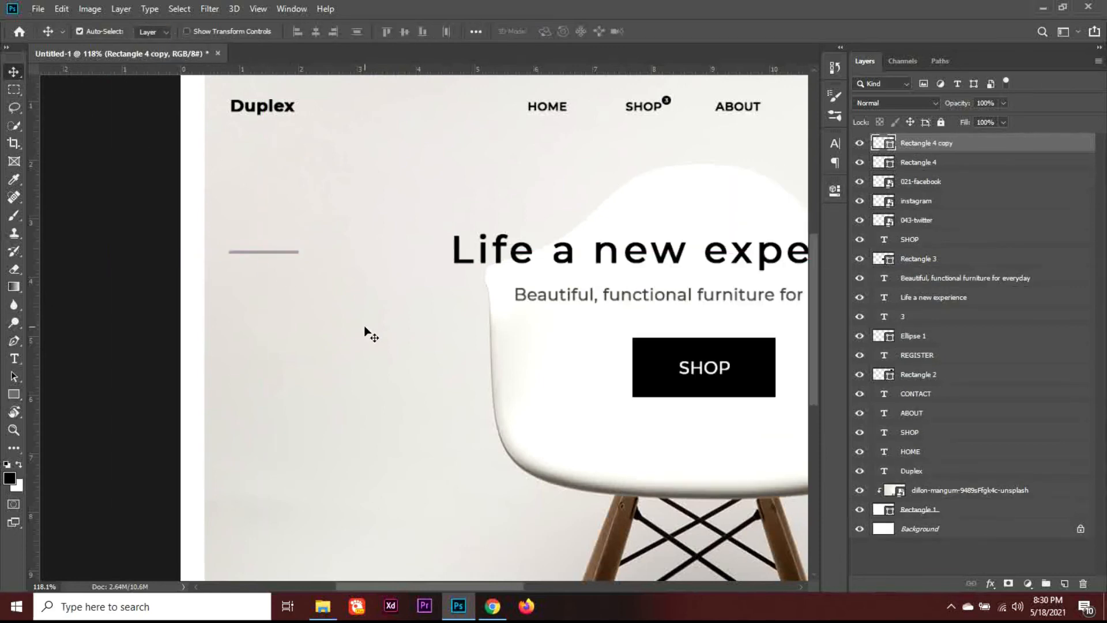
key("shift+Down")
key("shift+Down")
key("ctrl+t")
left_click_drag(298, 276, 266, 276)
key("Return")
Duplicate the half-width bar below itself at the same spacing and shorten the new copy to about half, keeping the left edges aligned
key("ctrl+j")
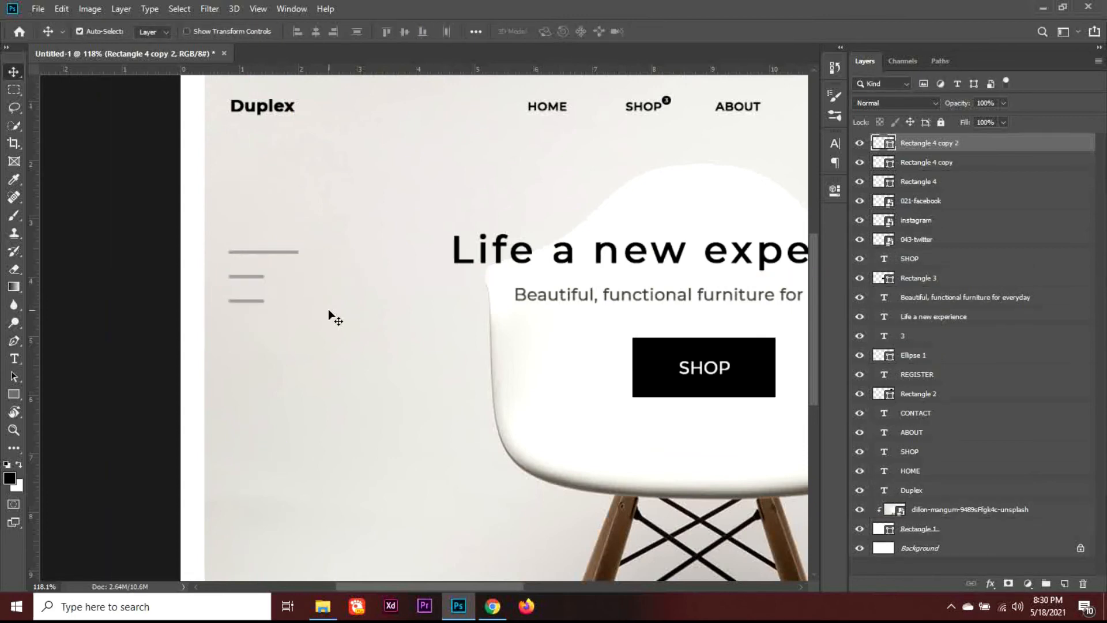
key("ctrl+t")
left_click_drag(264, 300, 248, 300)
key("Return")
Add the text "01" in Montserrat Regular just right of the longest bar and colour it black (000000)
left_click(15, 357)
left_click(353, 283)
type("0")
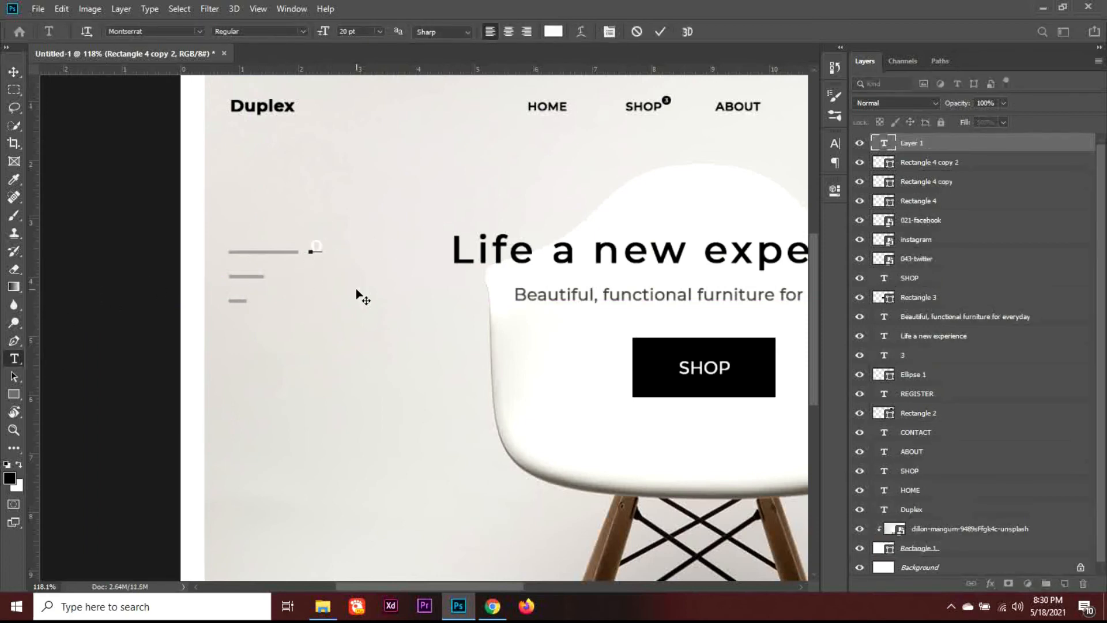
type("1")
key("ctrl+a")
left_click(553, 31)
left_click_drag(632, 312, 614, 385)
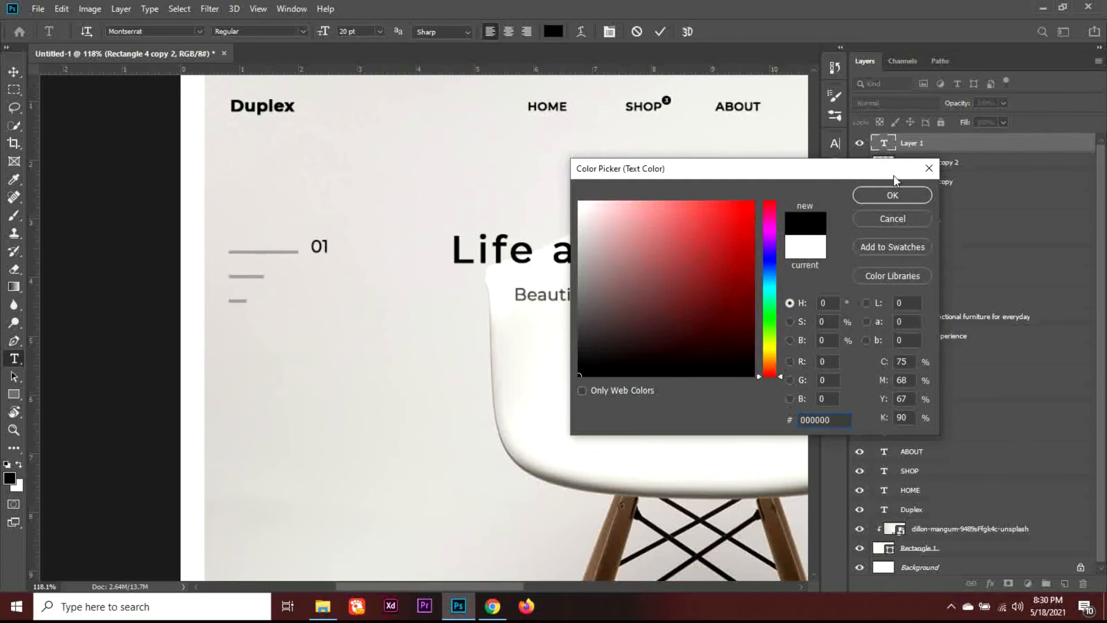
left_click(893, 194)
Make the 01 text slightly smaller and move it in line with the longest bar, just past its right end
left_click(354, 31)
scroll(354, 31, "down", 1)
left_click(14, 71)
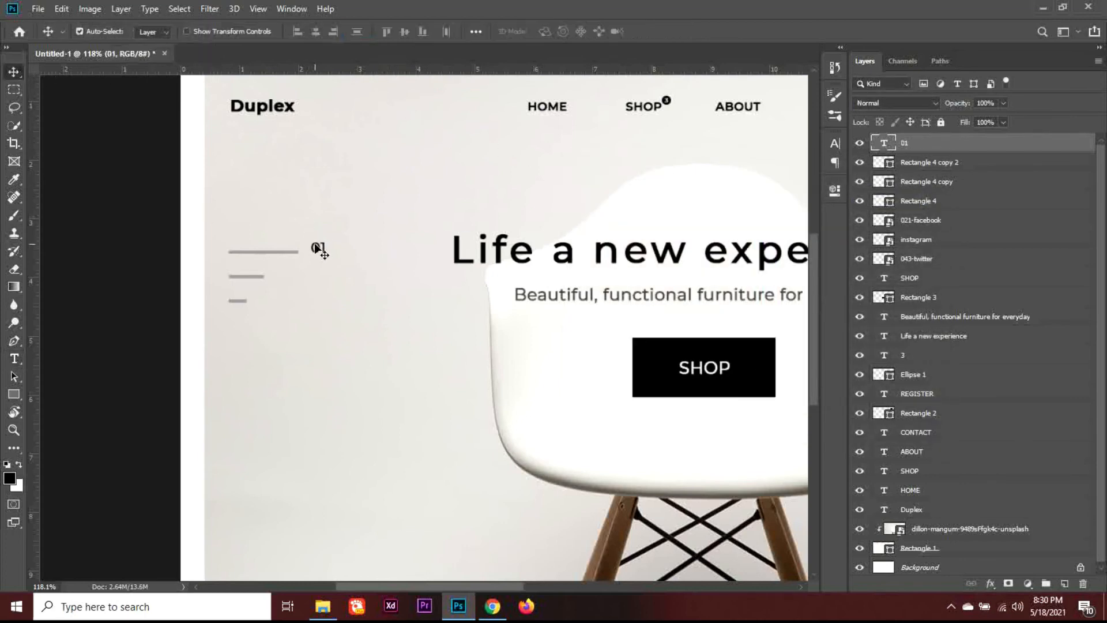
left_click_drag(318, 248, 312, 253)
Select the 01 text with all three bars and move them together about 5 px down, keeping them under the logo
left_click(934, 205, "shift")
key("ctrl+t")
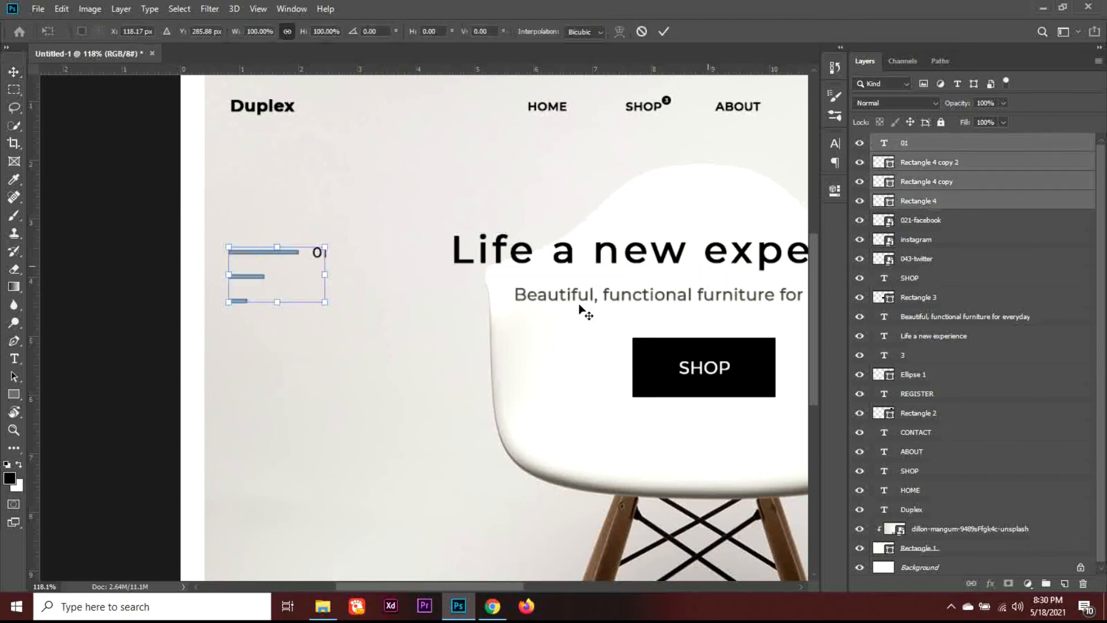
key("ctrl+0")
mouse_move(161, 293)
left_mouse_down()
mouse_move(164, 322)
mouse_move(161, 299)
left_mouse_up()
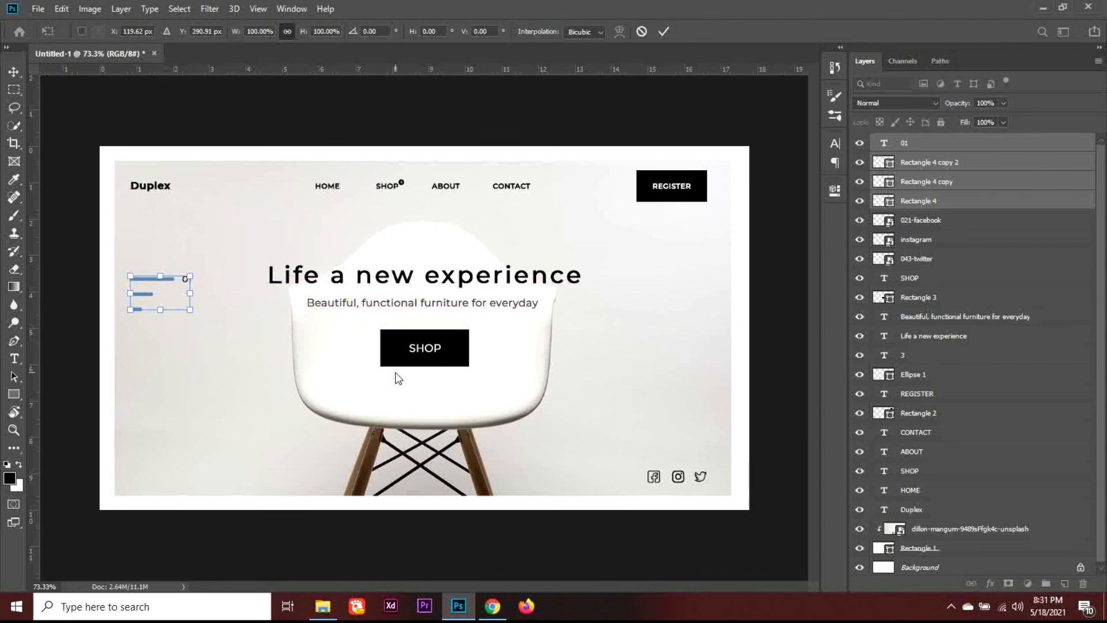
key("Return")
Scale the three bars and the 01 text down together to about 80%, keeping them at the logo's left edge
key("ctrl+t")
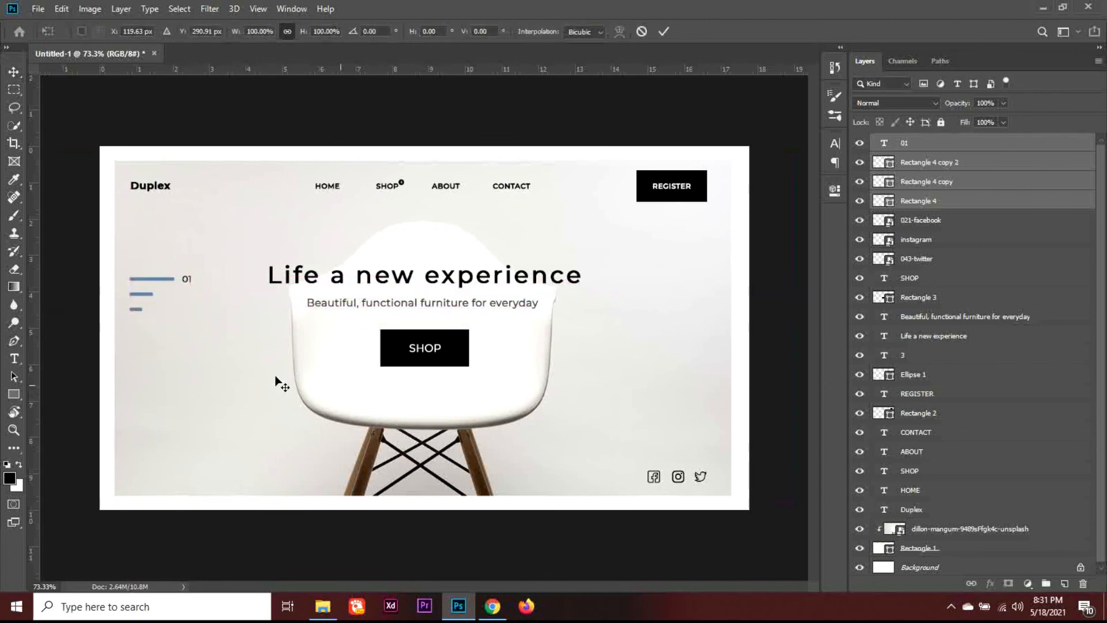
left_click_drag(191, 312, 178, 299)
key("Return")
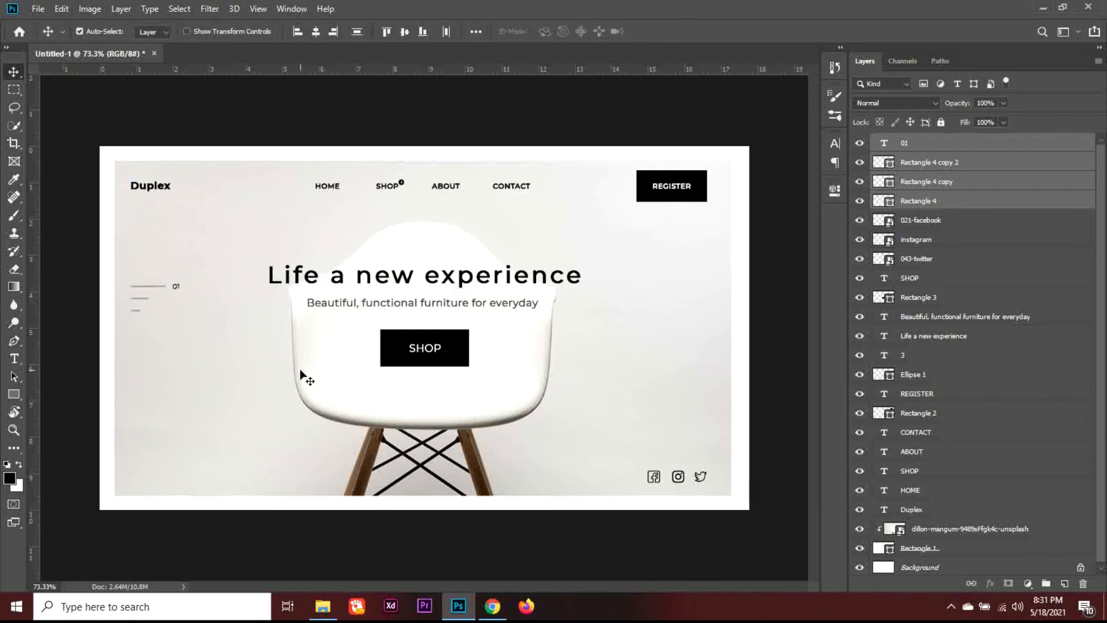
Move the three bars and the 01 text down together until the group is about level with the top of the SHOP button
key("ctrl+t")
left_click_drag(154, 297, 156, 327)
key("Return")
key("ctrl+minus")
key("ctrl+plus")
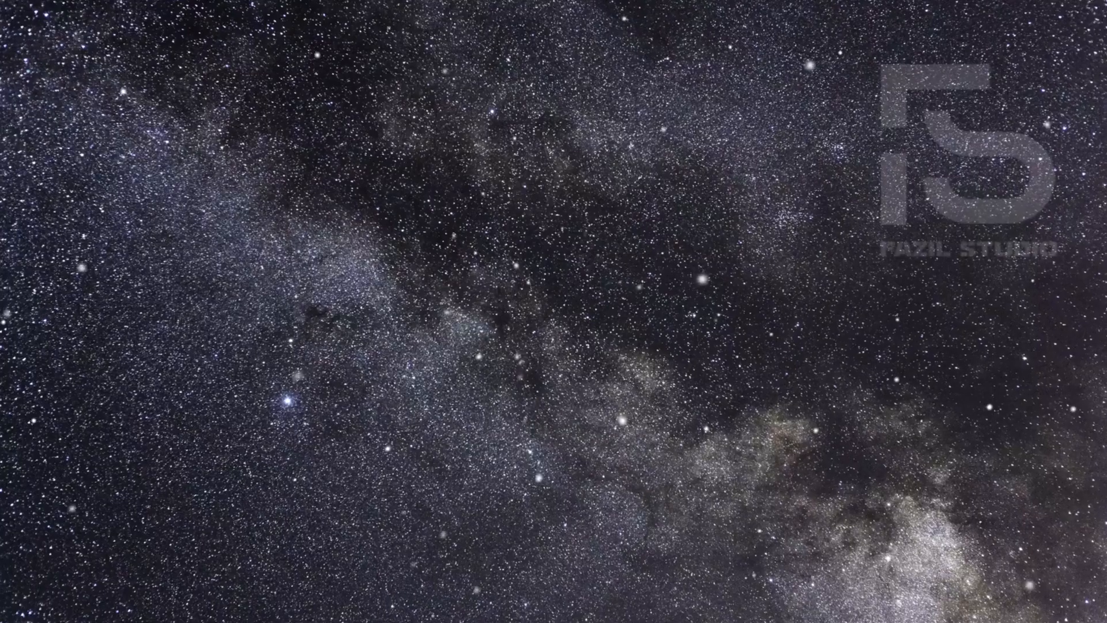